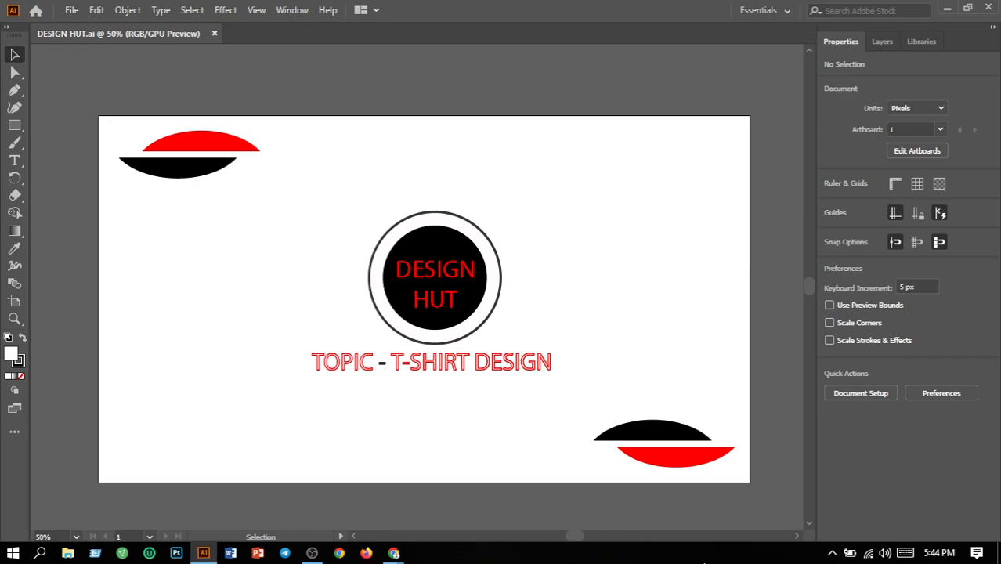
Recolour the two black arc shapes in opposite corners of the artboard with a bright yellow fill at hue 57°.
click(680, 435)
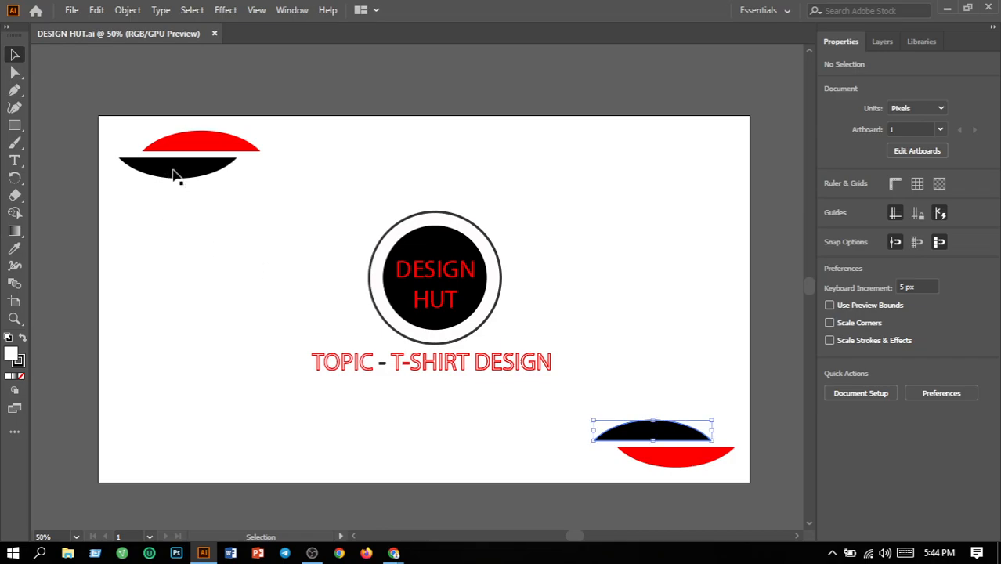
shift+click(174, 174)
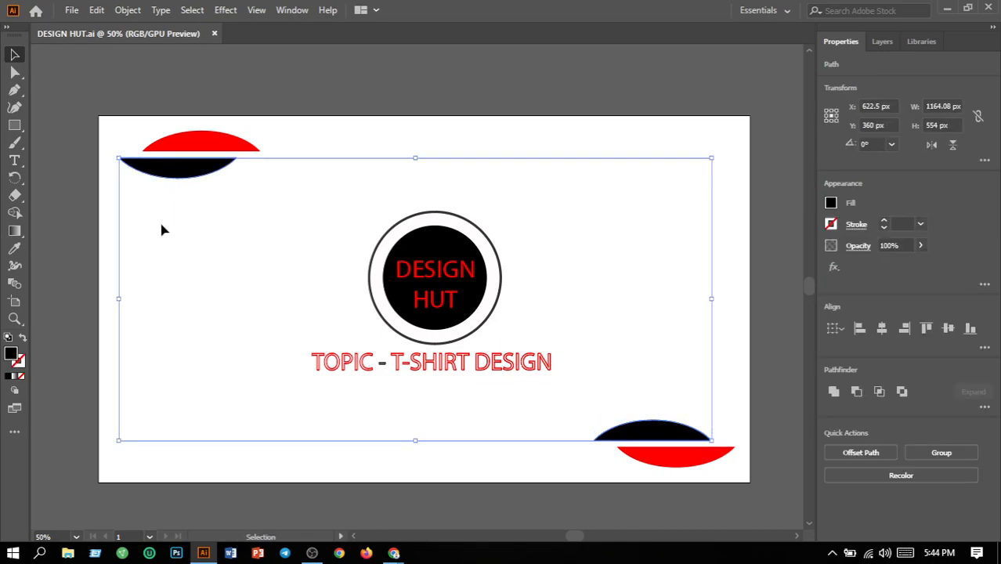
double_click(11, 356)
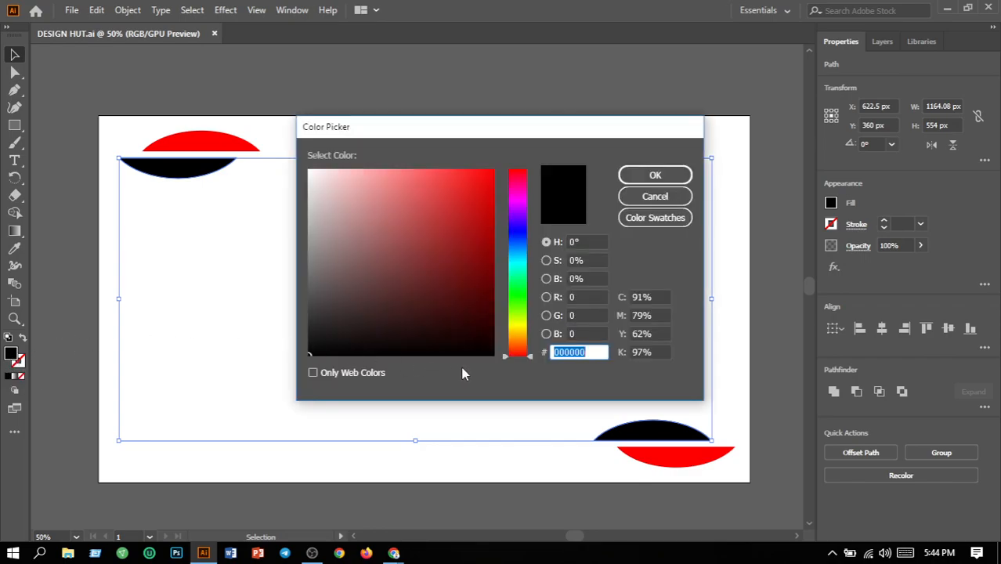
click(521, 331)
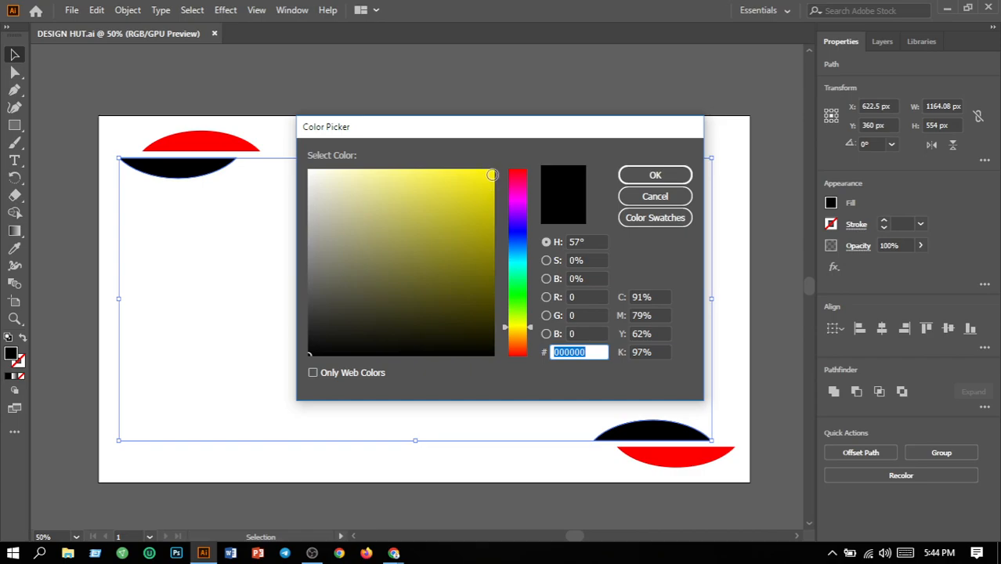
click(491, 176)
click(649, 177)
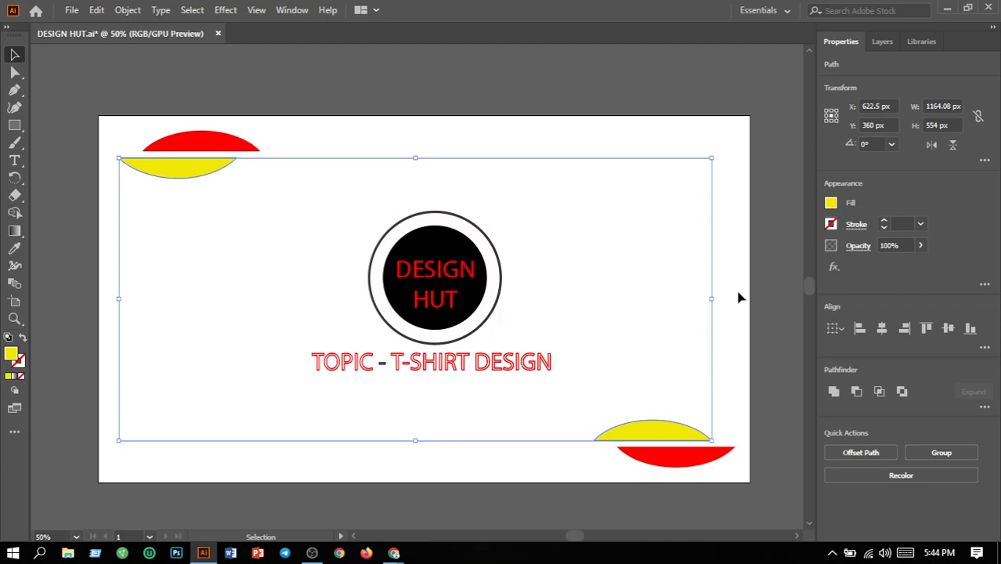
click(735, 313)
Change the fill of both red arc shapes in the artboard corners to near-black, hex 020000.
click(675, 454)
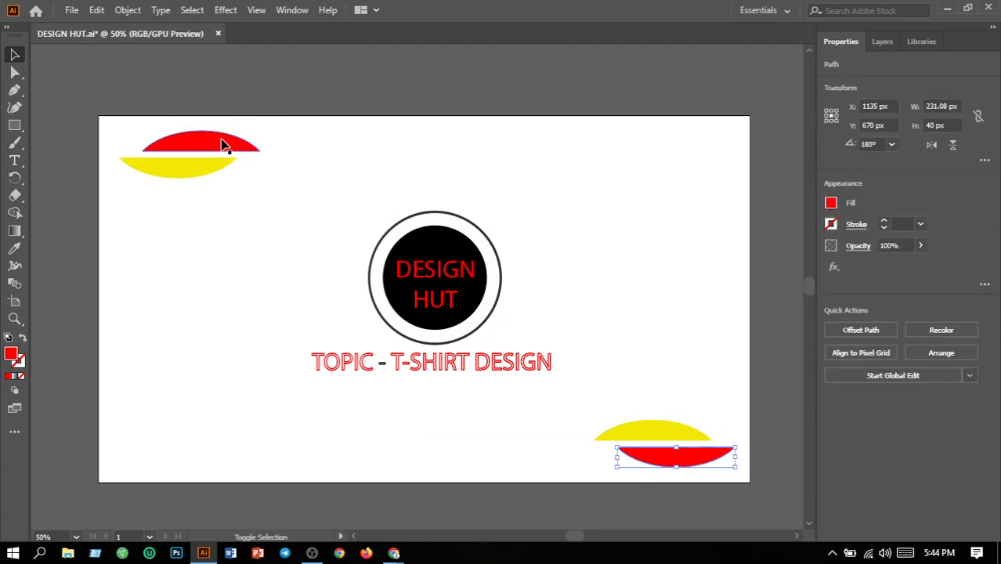
shift+click(223, 143)
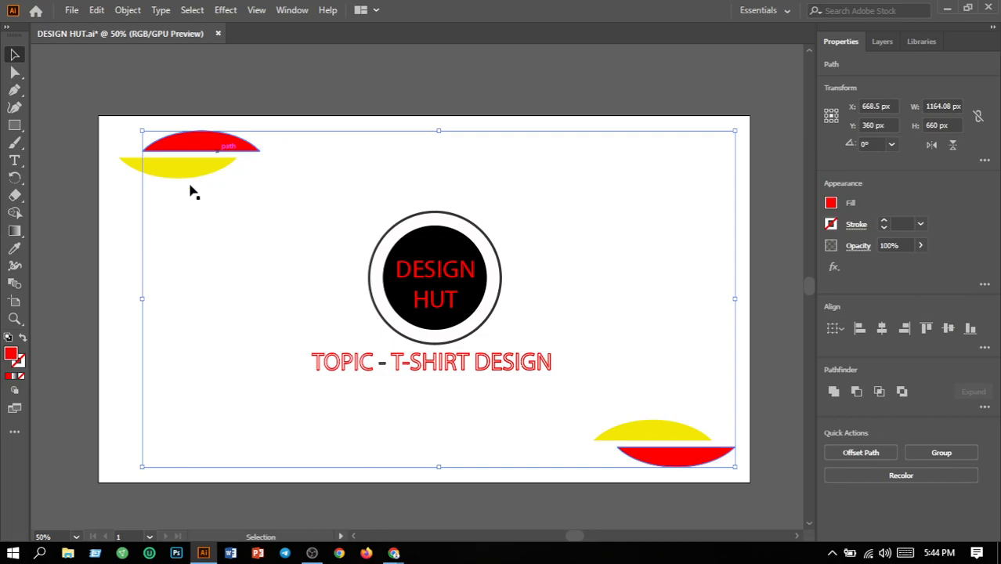
double_click(12, 355)
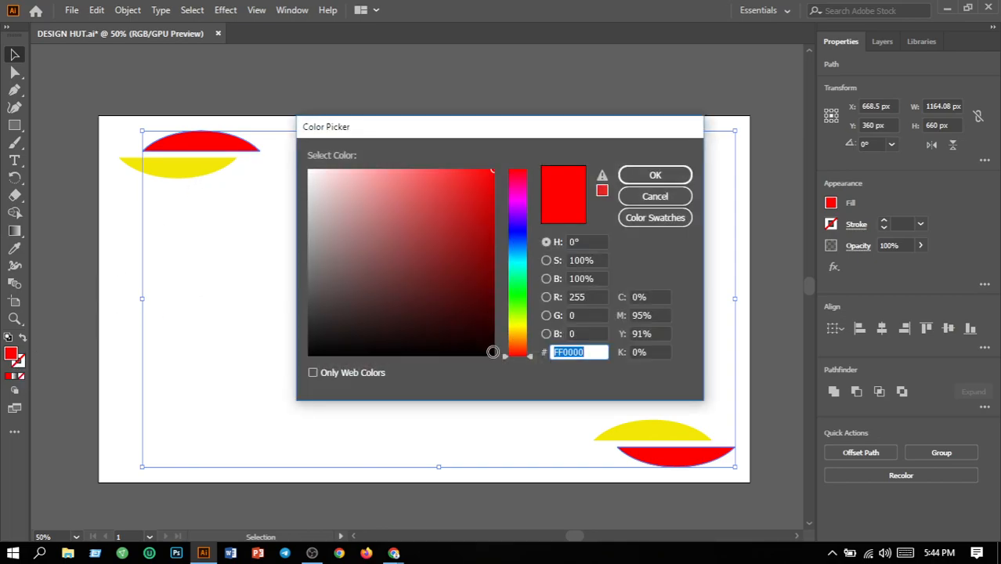
click(493, 354)
click(655, 175)
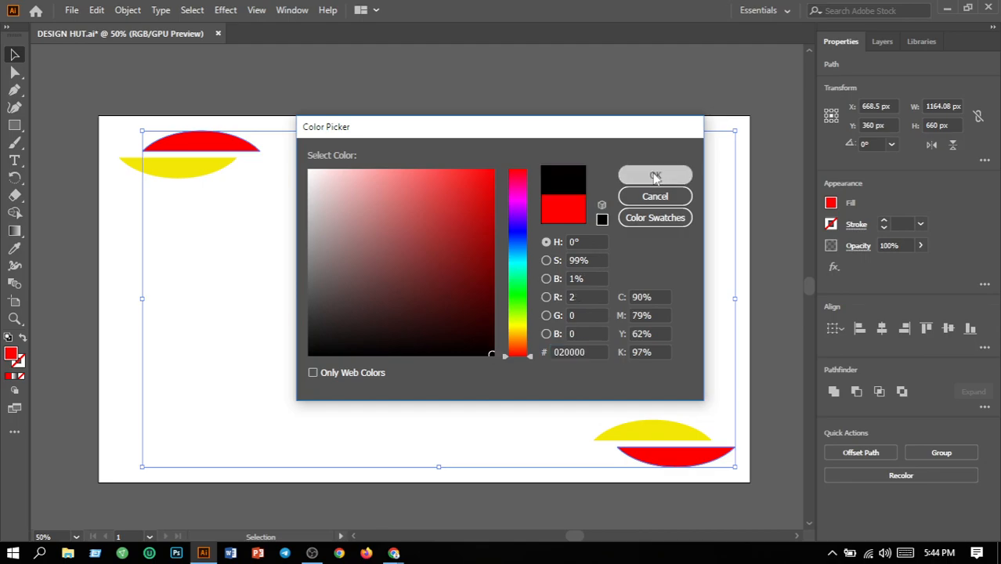
click(744, 203)
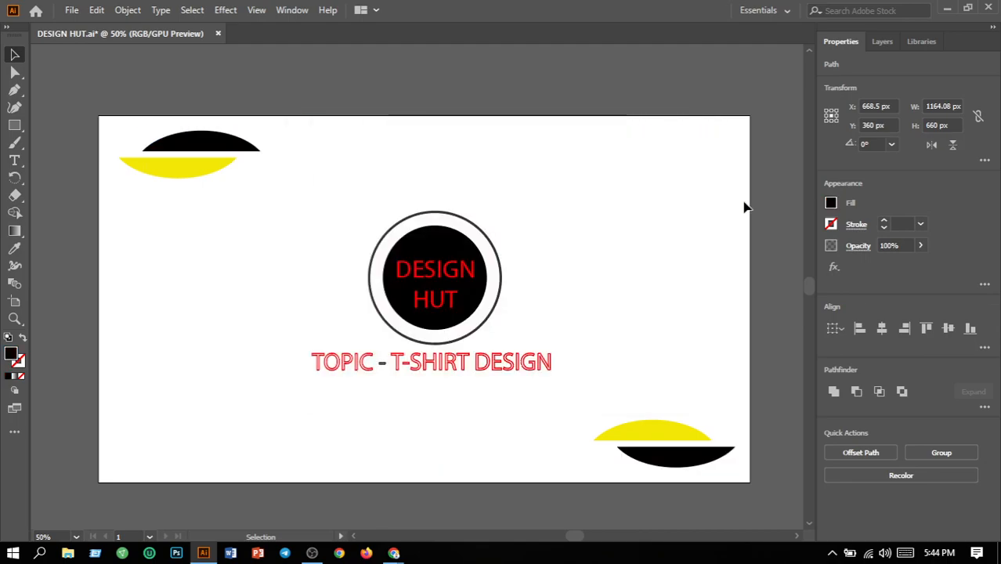
Fill the DESIGN HUT text inside the central circle with yellow, hex FFF200.
click(430, 314)
double_click(11, 357)
click(520, 329)
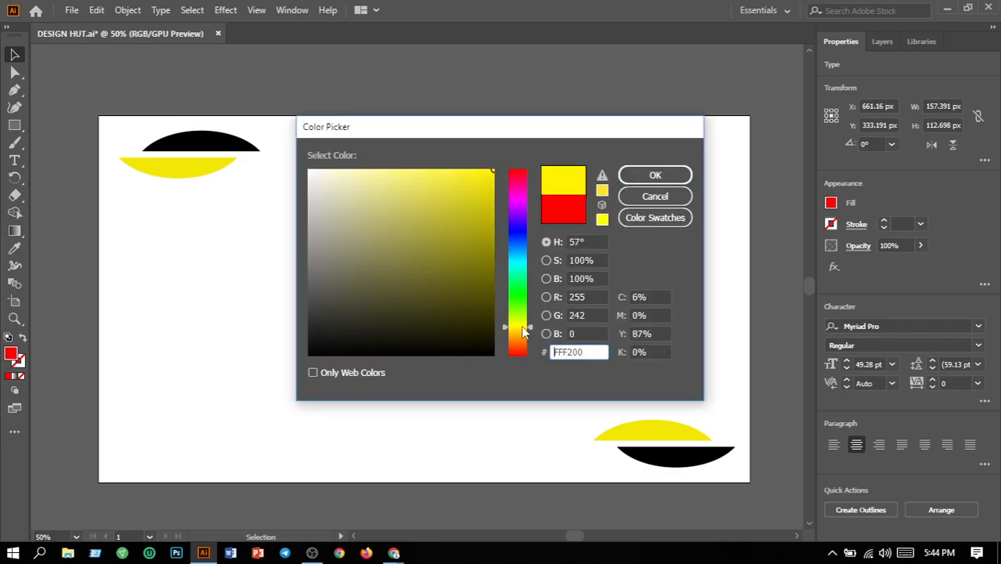
click(653, 177)
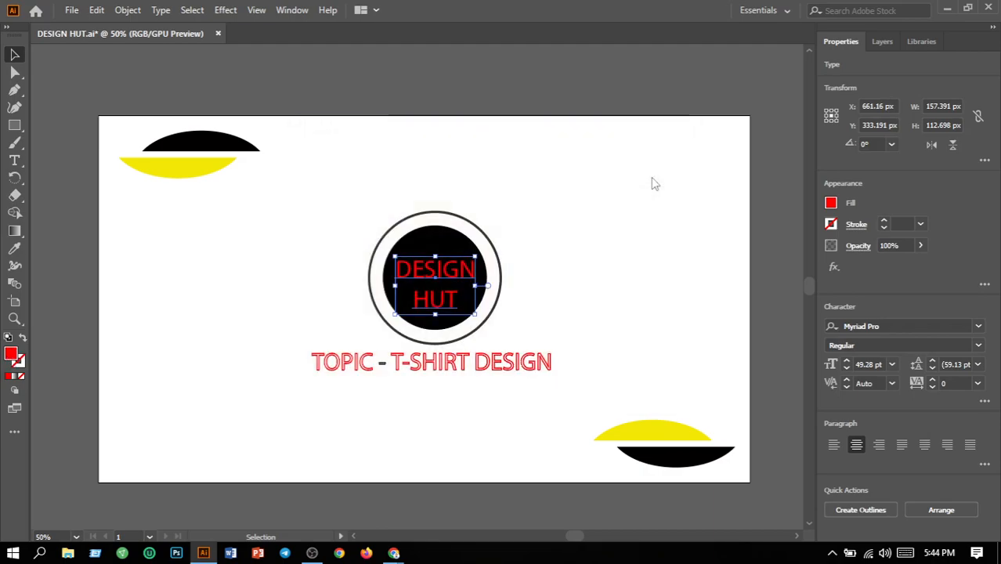
click(659, 239)
Set the stroke of the TOPIC and T-SHIRT DESIGN texts below the circle to the yellow swatch.
click(441, 364)
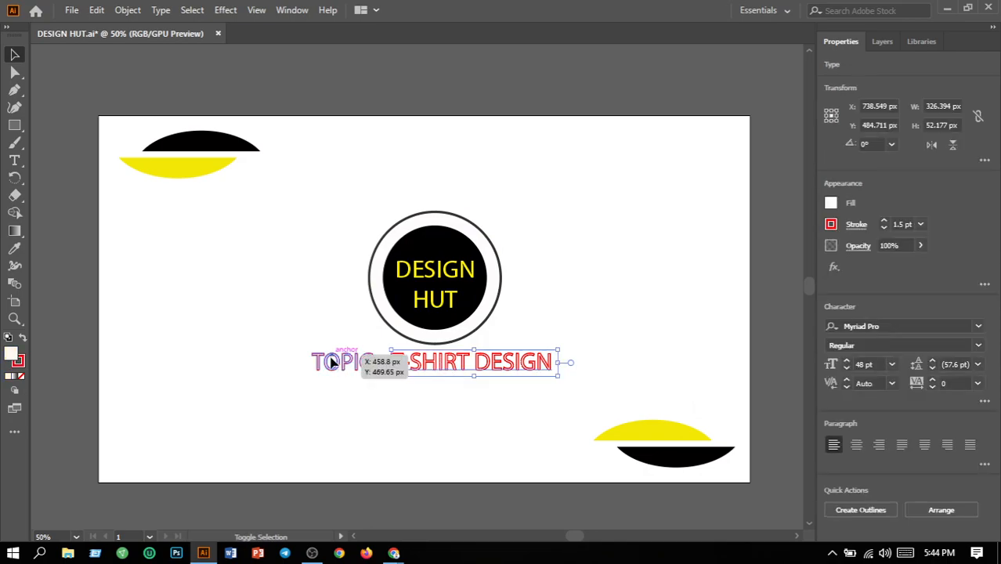
shift+click(332, 362)
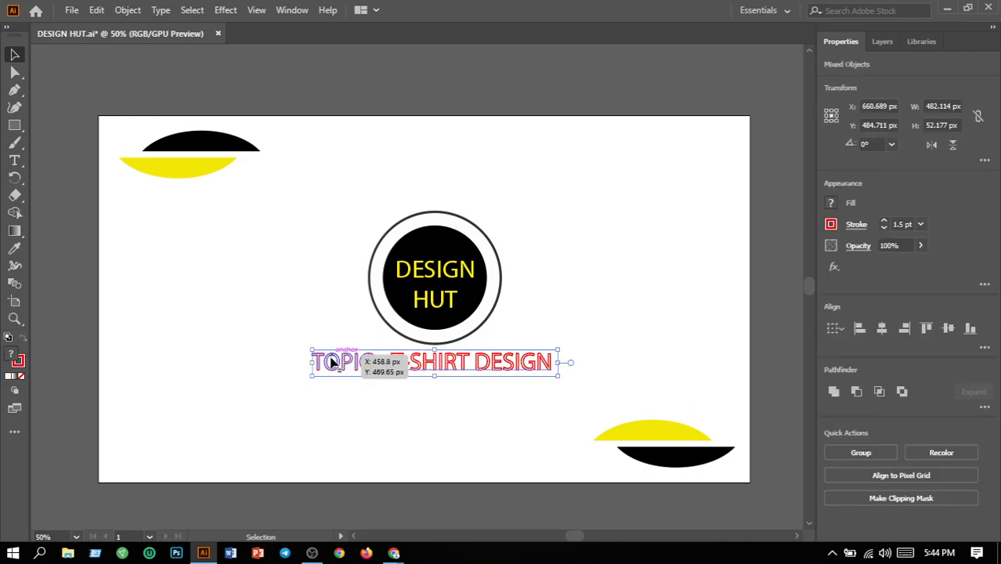
click(832, 225)
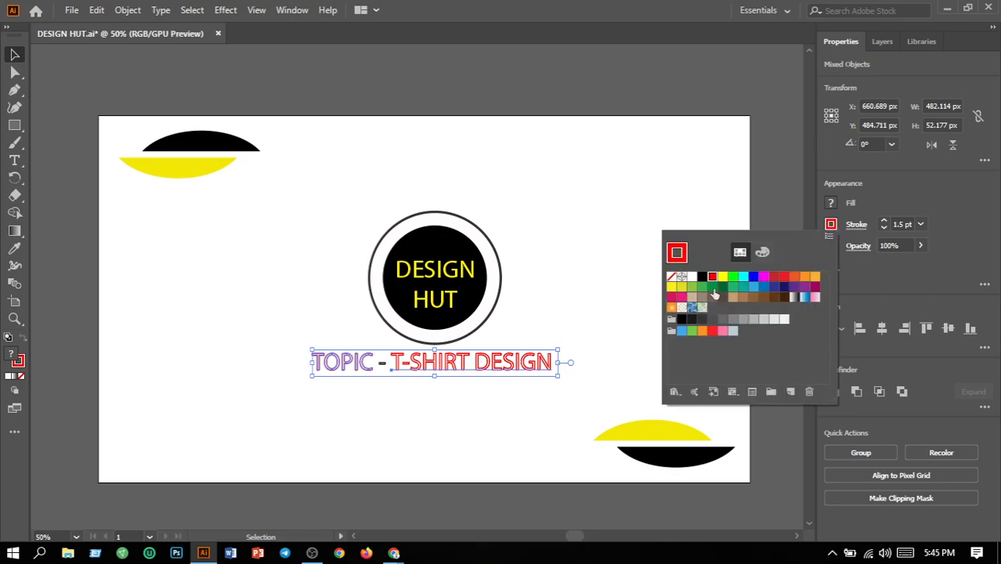
click(721, 279)
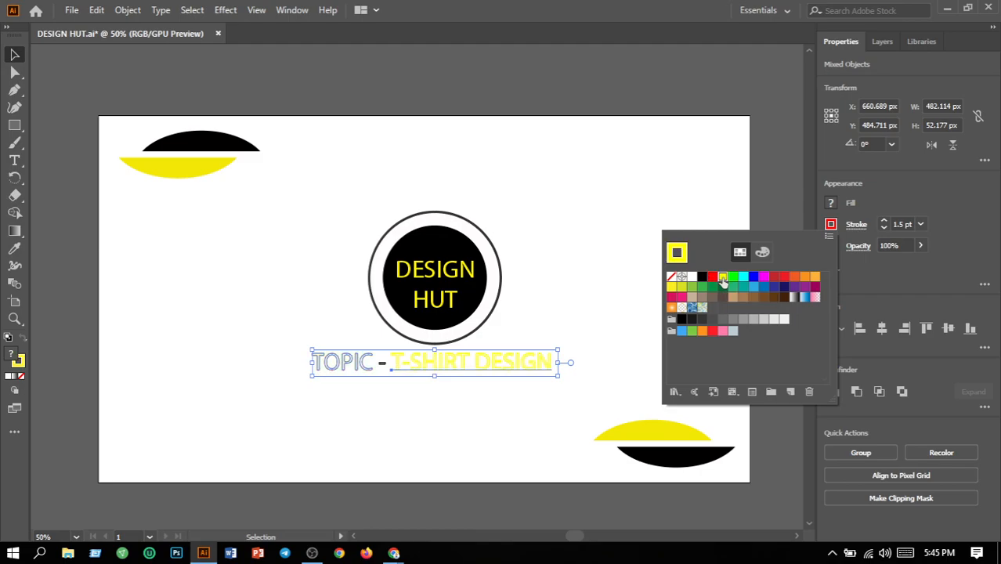
click(601, 317)
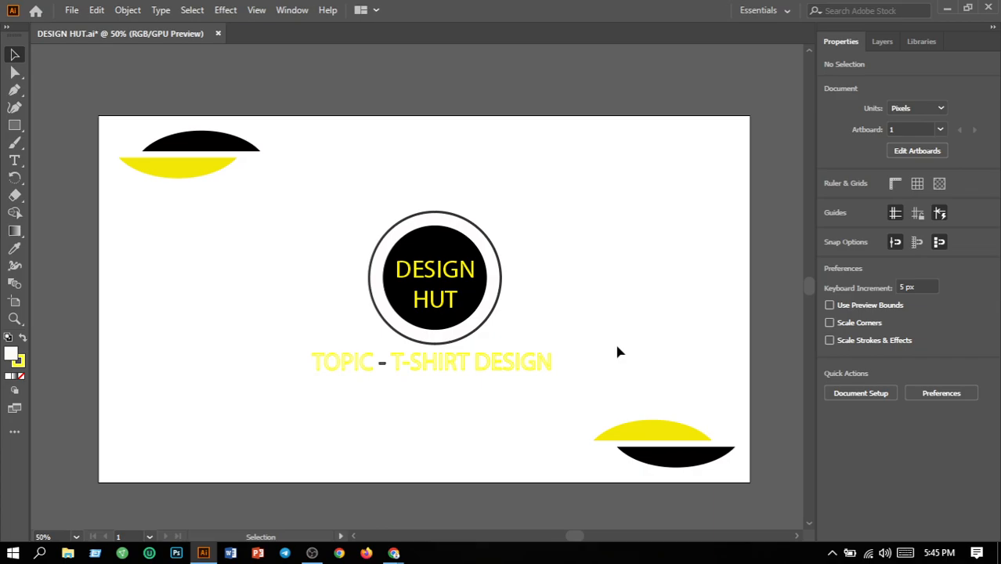
Replace T-SHIRT with ICONIC LOGO in the topic line so it reads ICONIC LOGO DESIGN.
click(15, 161)
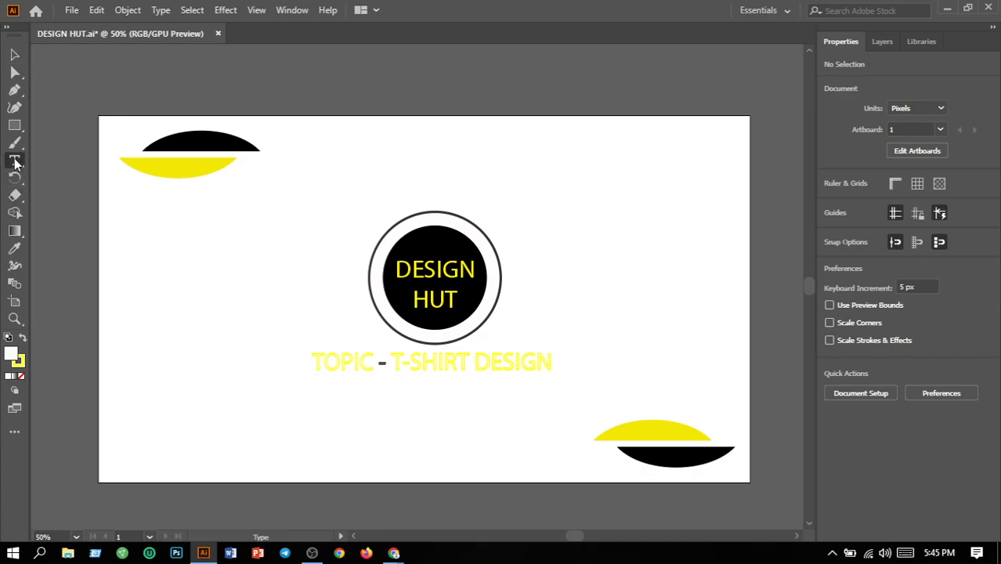
click(473, 362)
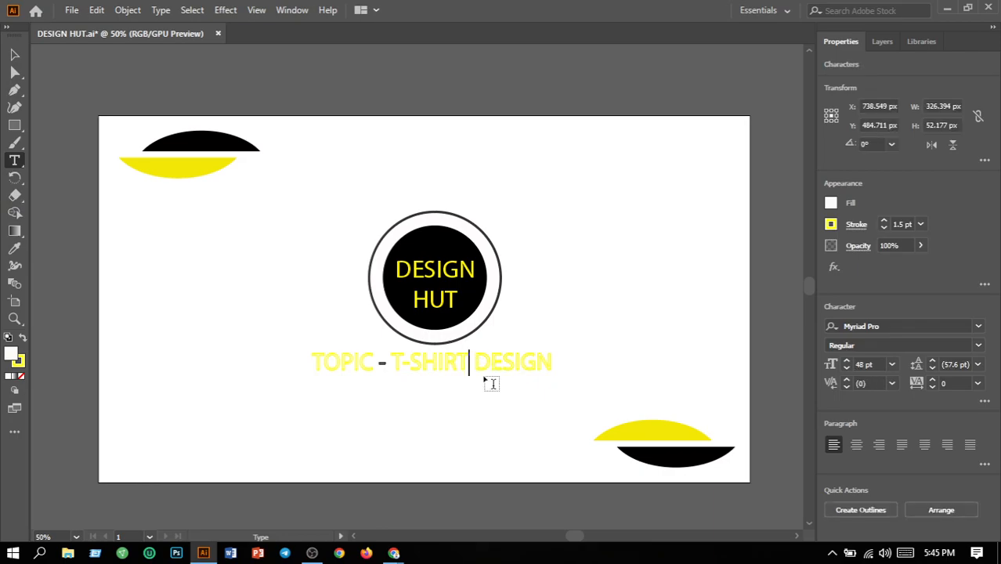
key(BackSpace)
key(BackSpace)
key(BackSpace)
key(BackSpace)
key(BackSpace)
key(BackSpace)
key(BackSpace)
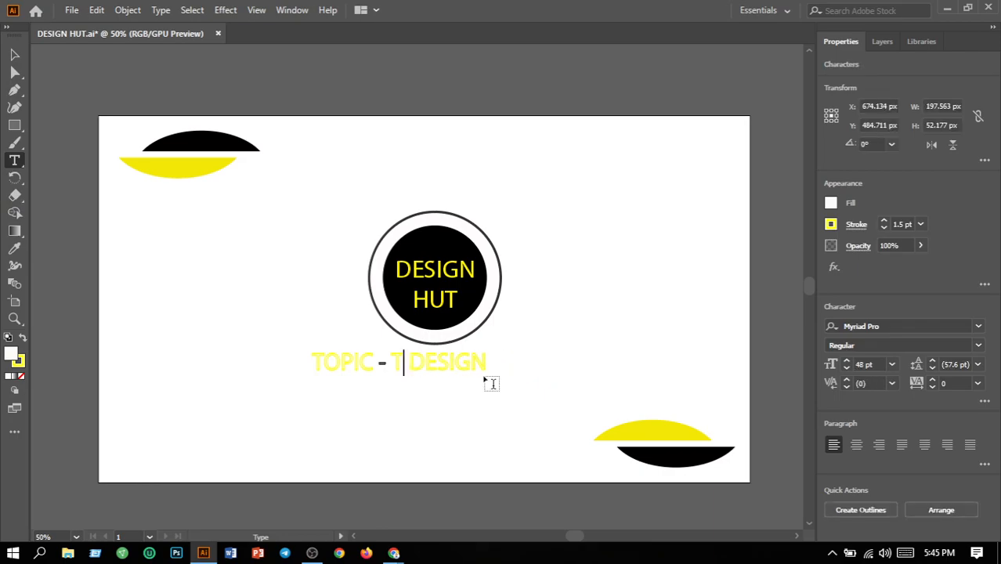
text(ICONIC)
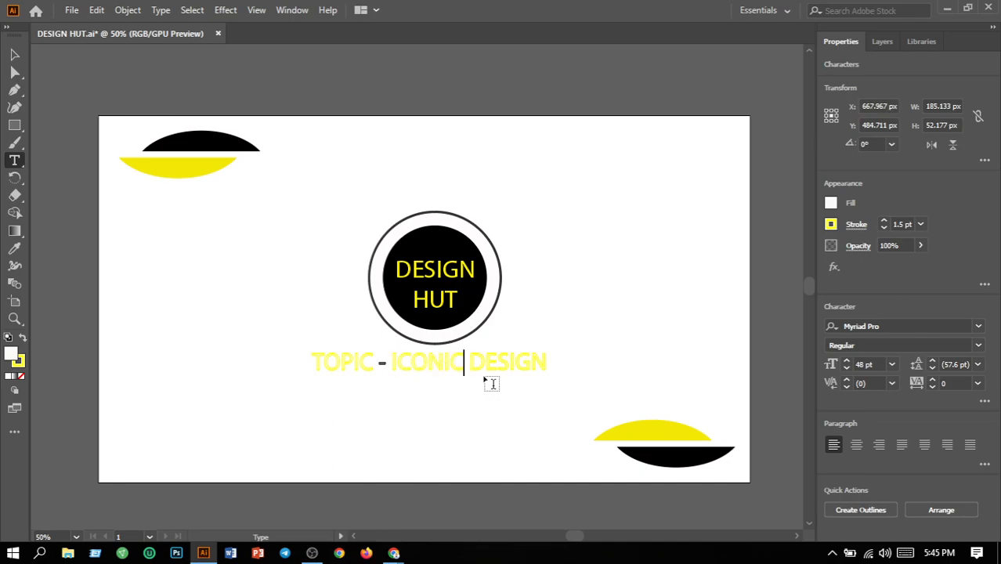
text( LOGO)
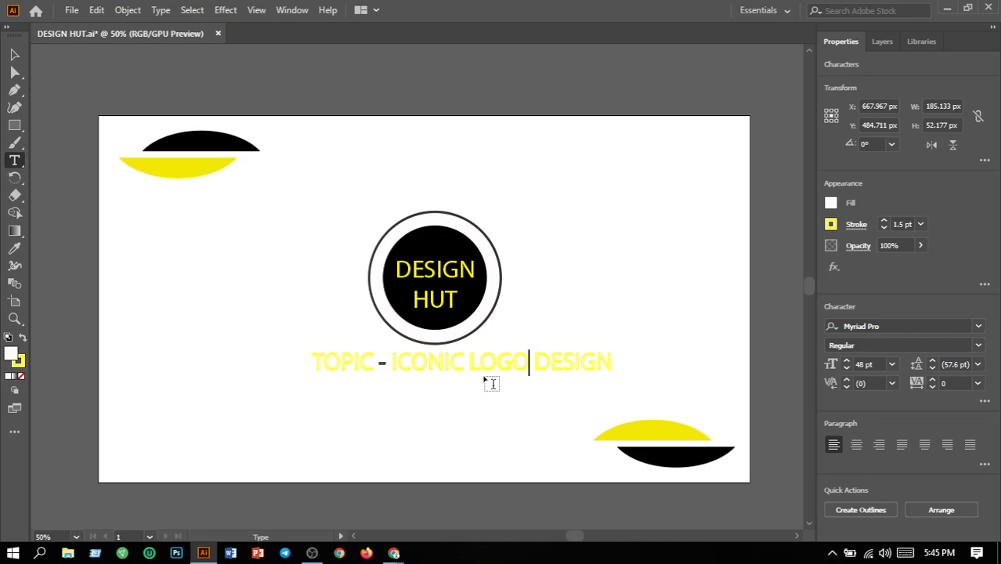
Nudge the whole TOPIC - ICONIC LOGO DESIGN line sideways to centre it under the circle.
click(16, 55)
click(299, 385)
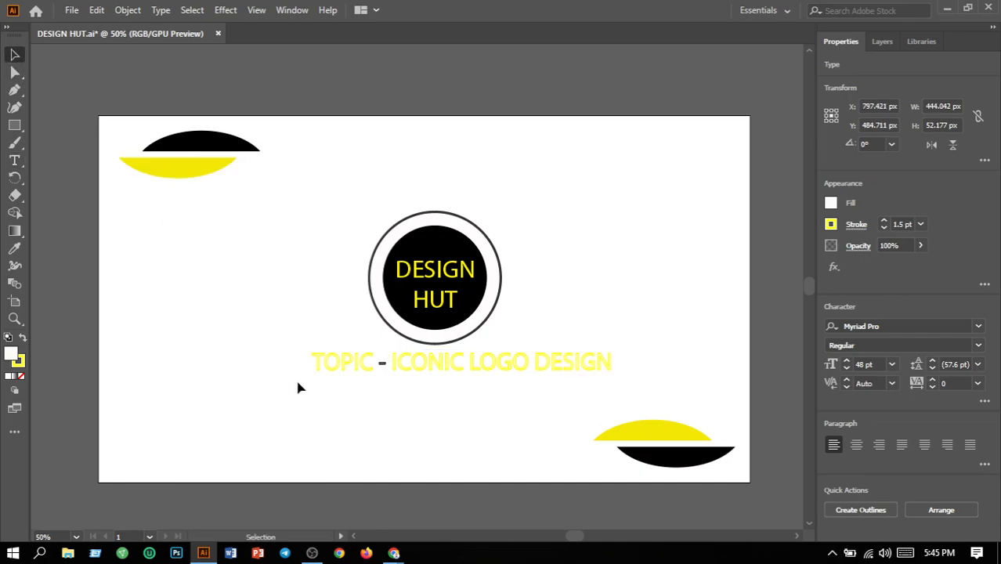
drag(286, 353, 640, 389)
key(Left)
key(Left)
key(Left)
key(Left)
key(Left)
key(Left)
key(Left)
key(Left)
key(Left)
key(Left)
key(Left)
key(Left)
key(Left)
key(Left)
key(Left)
key(Left)
key(Left)
key(Left)
key(Left)
key(Left)
key(Right)
key(Right)
key(Right)
key(Right)
key(Right)
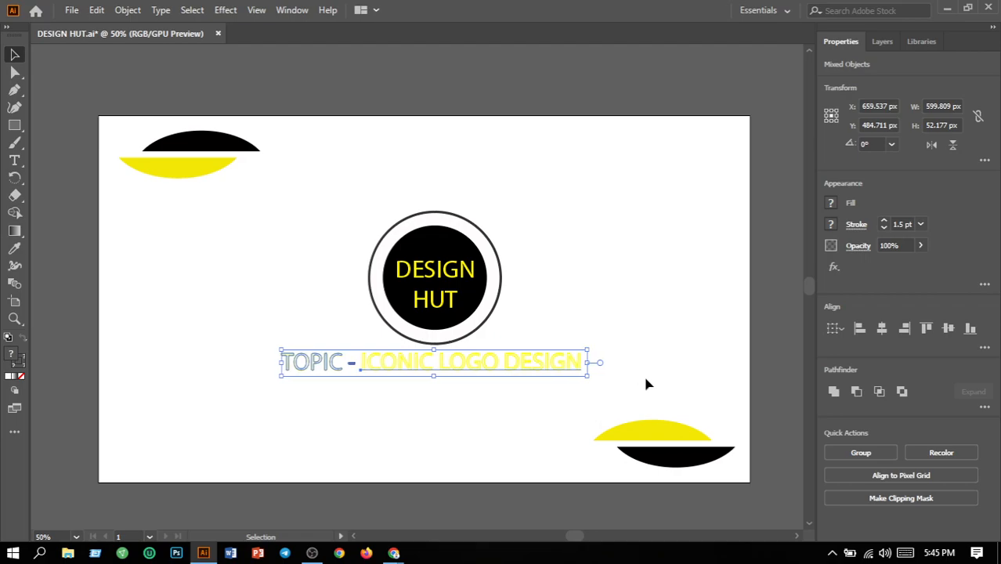
click(641, 313)
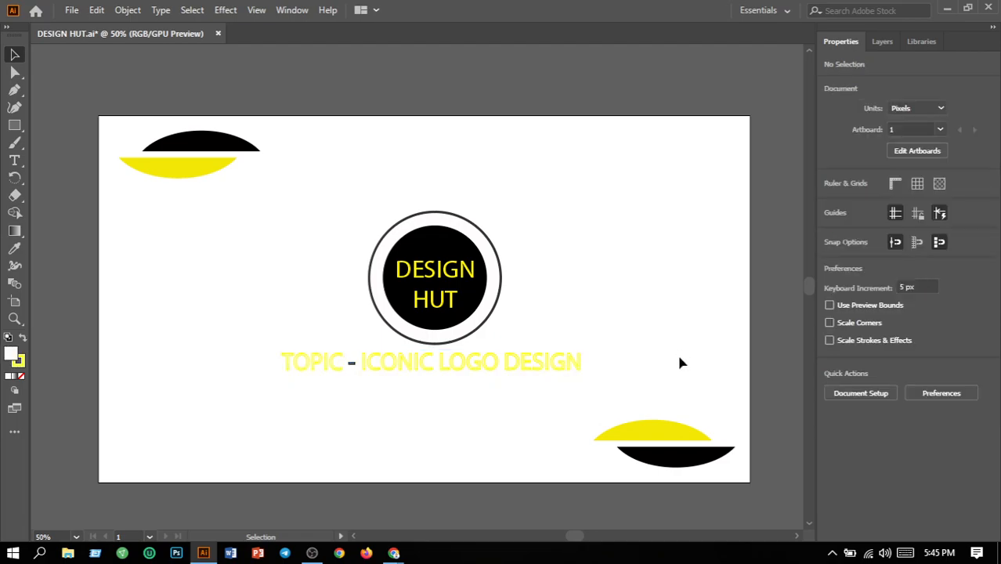
Save the document and export all artboards as DESIGN HUT.png at 72 ppi with a white background, replacing the existing DESIGN HUT-01.png.
click(71, 14)
click(110, 130)
click(69, 11)
mouse_move(116, 274)
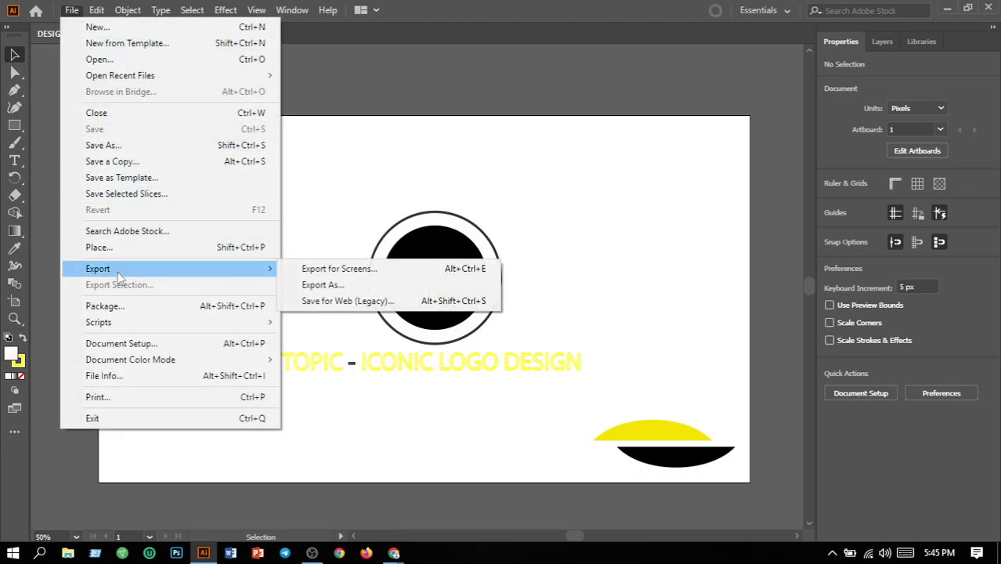
click(323, 285)
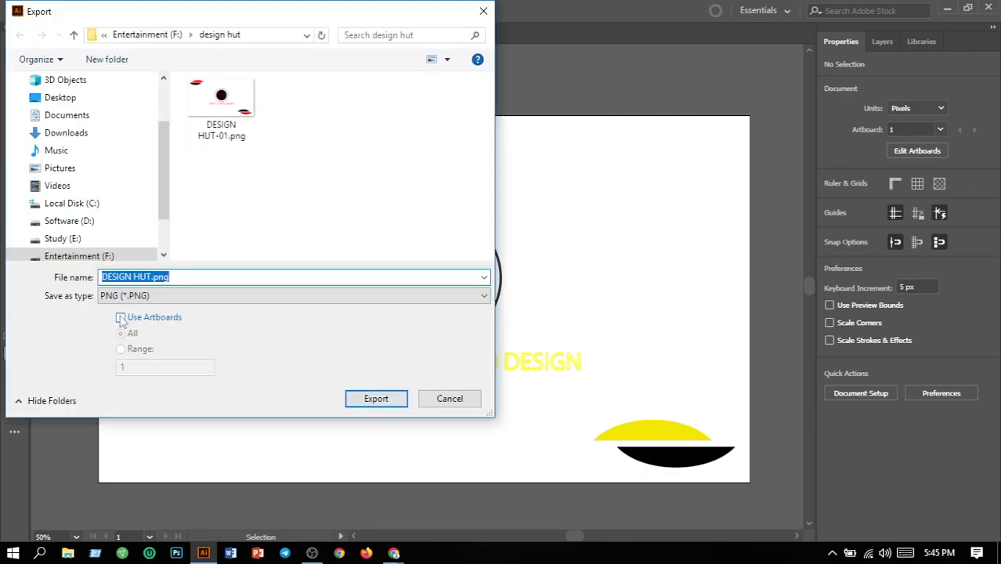
click(120, 317)
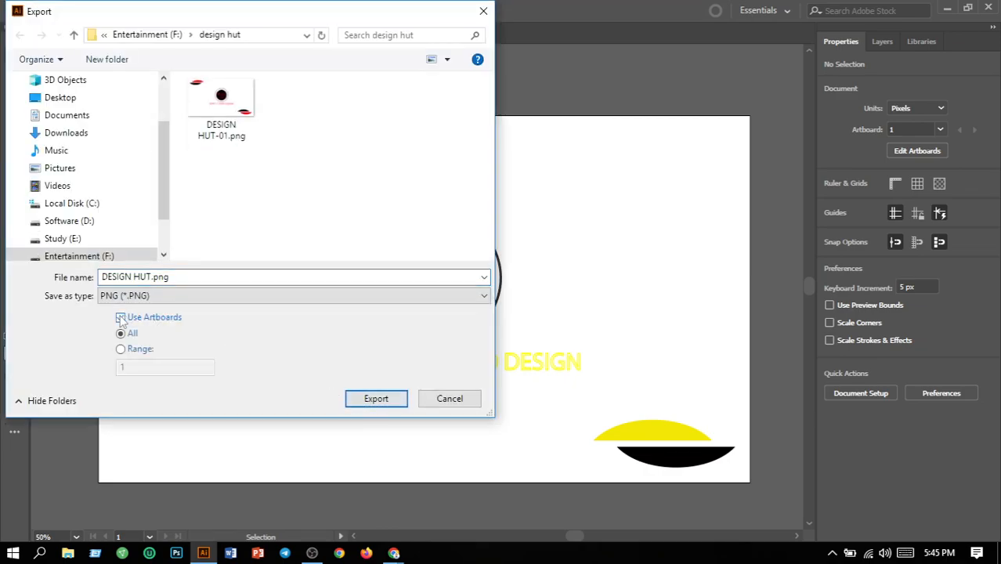
click(376, 398)
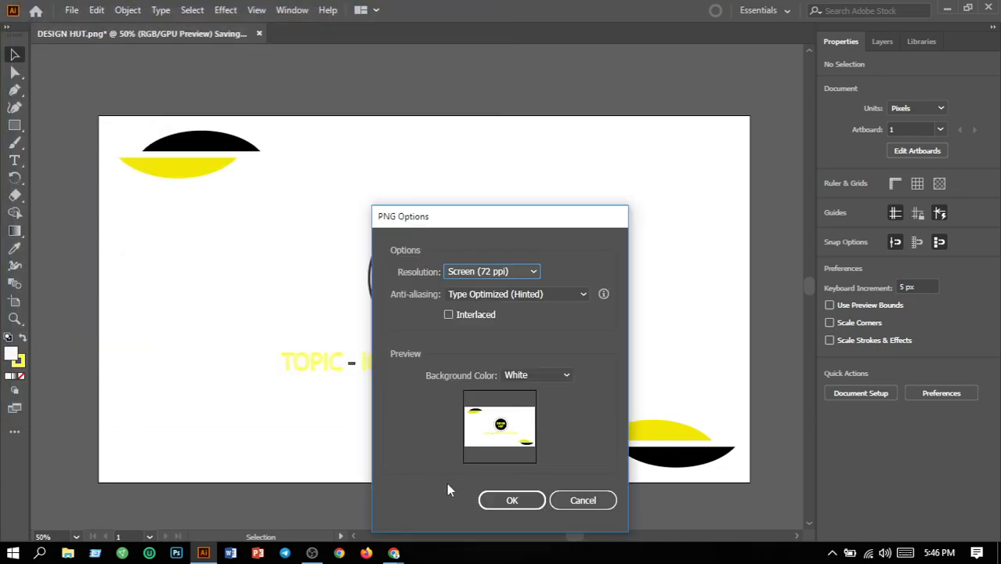
click(514, 503)
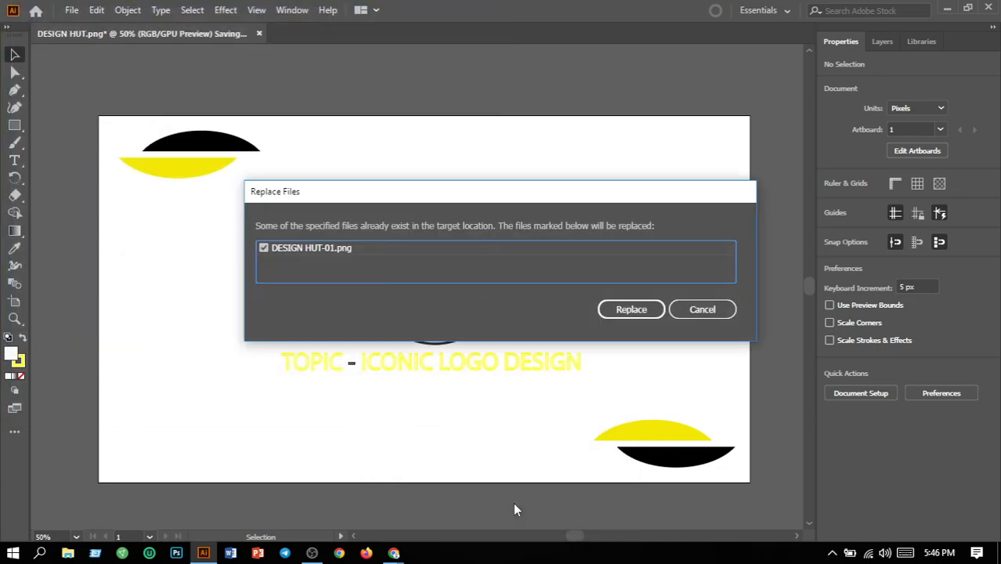
click(624, 313)
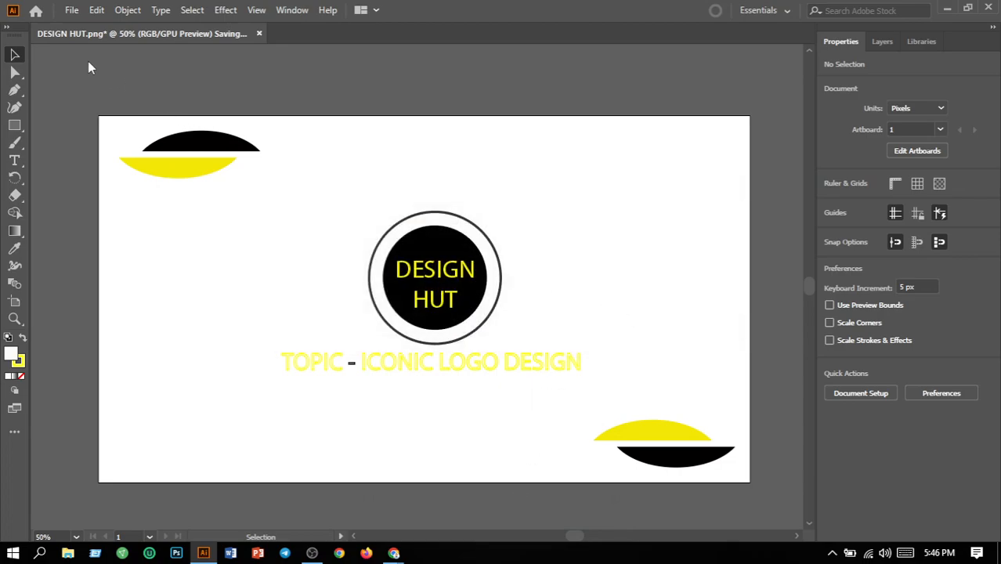
Create a new 10 x 10 in document with one artboard from the most recent custom preset.
click(73, 10)
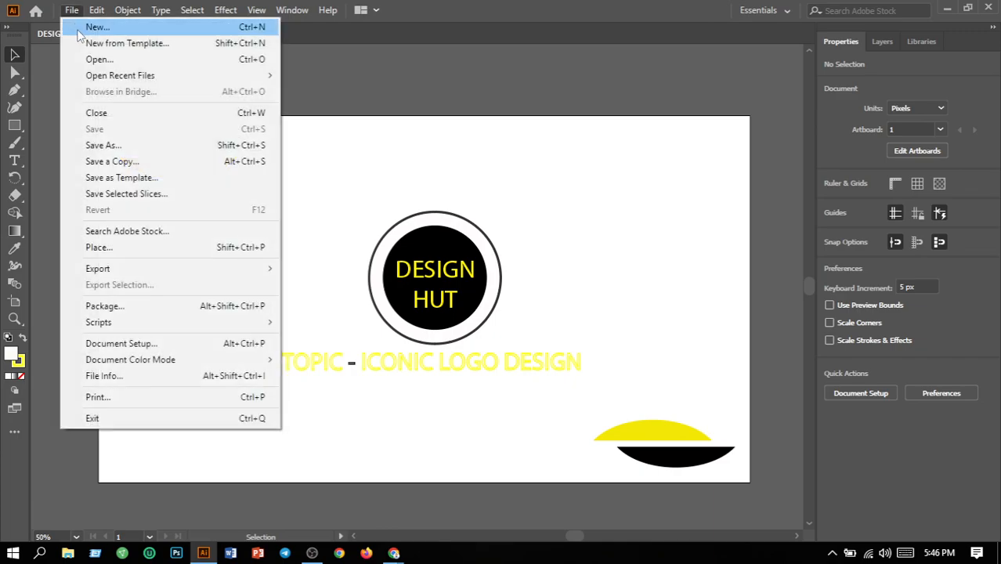
key(Escape)
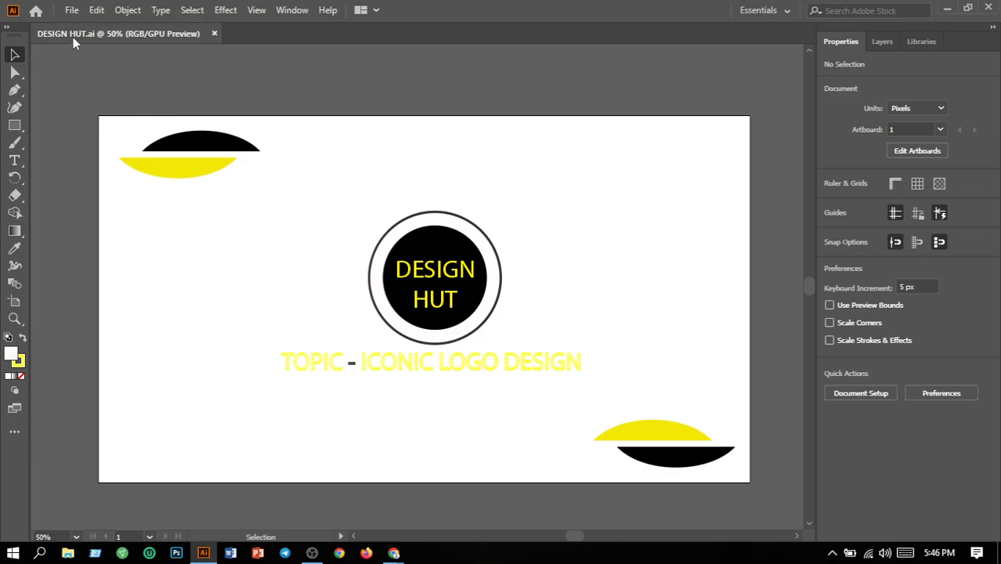
key(ctrl+n)
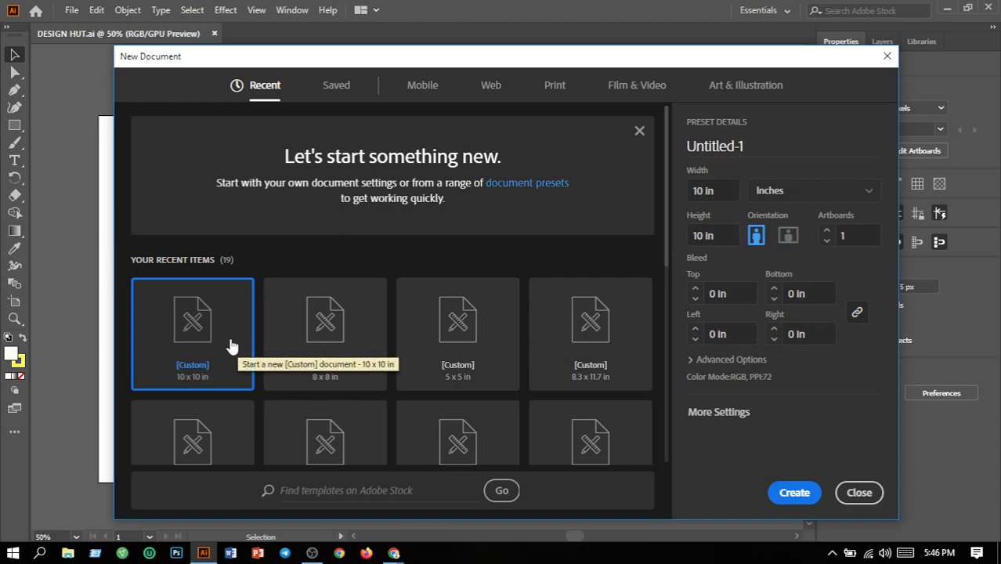
click(794, 500)
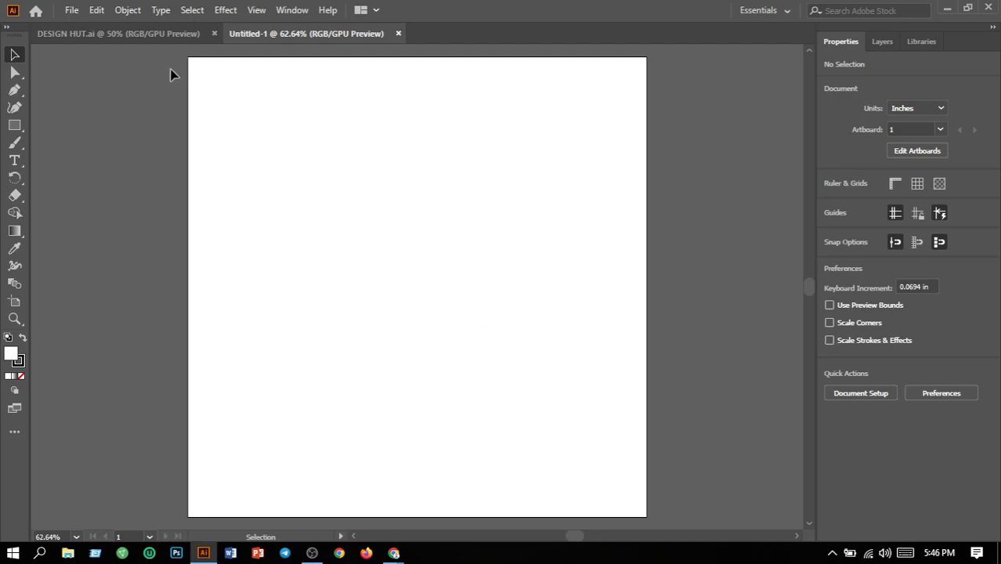
Draw an open S-shaped curve about 0.63 in wide and 1.76 in high with the Pen tool and centre it horizontally on the artboard.
click(14, 89)
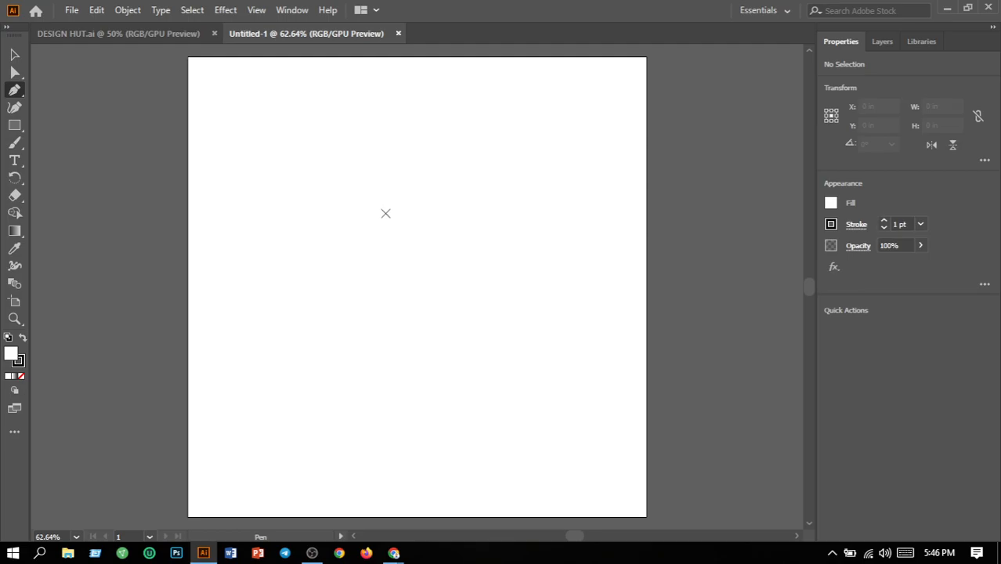
click(385, 213)
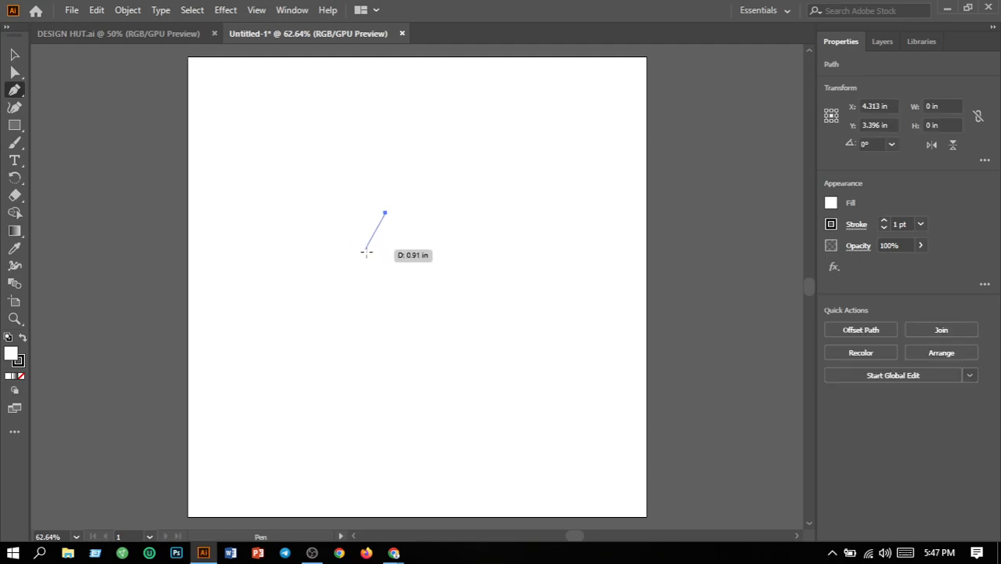
drag(371, 257, 390, 312)
click(371, 257)
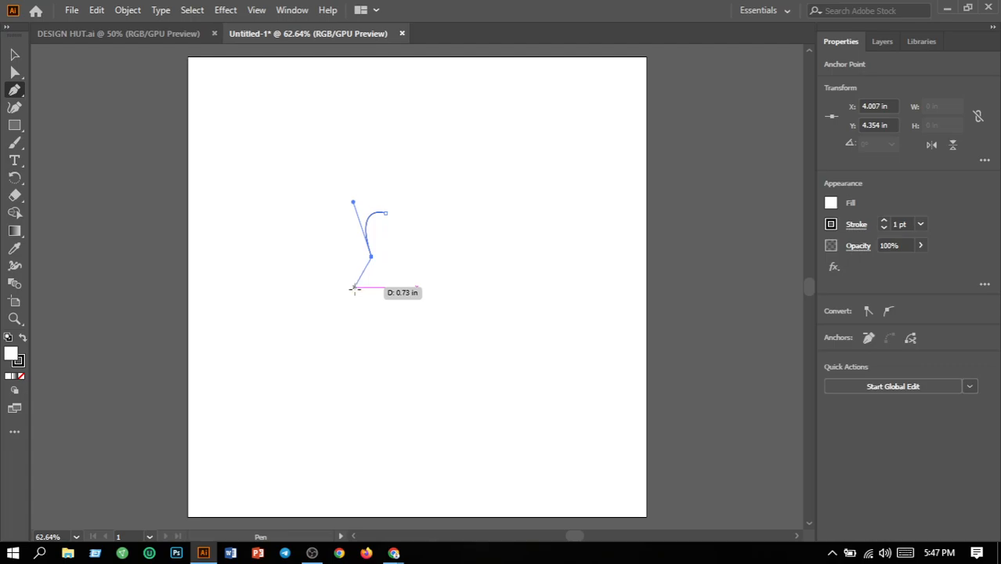
drag(357, 293, 321, 289)
click(13, 56)
click(443, 211)
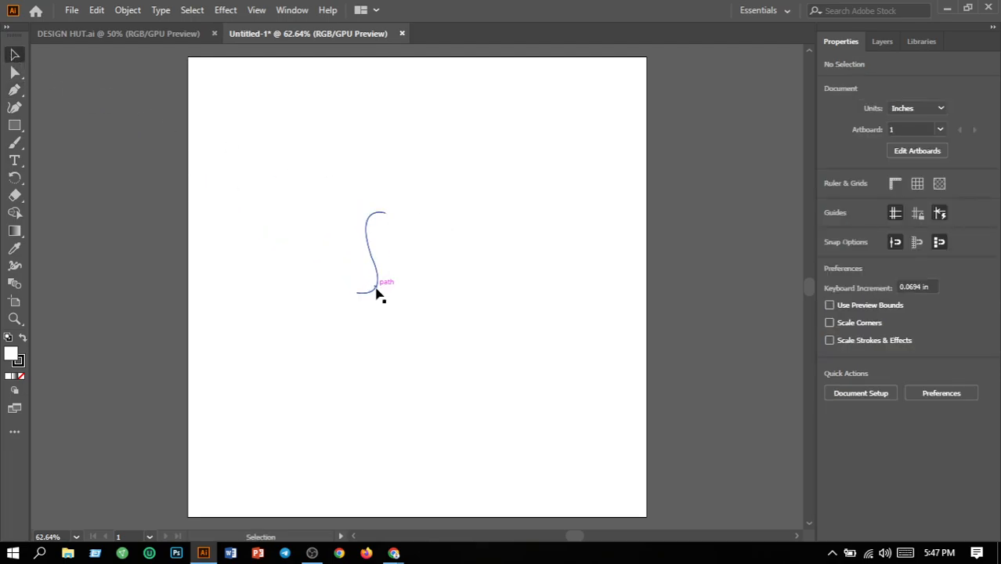
drag(376, 292, 420, 292)
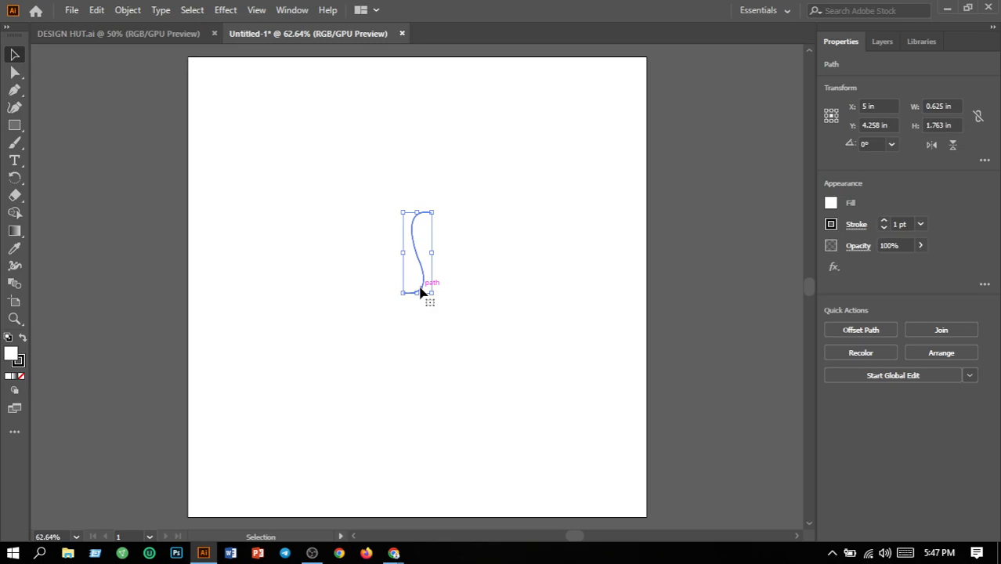
click(458, 283)
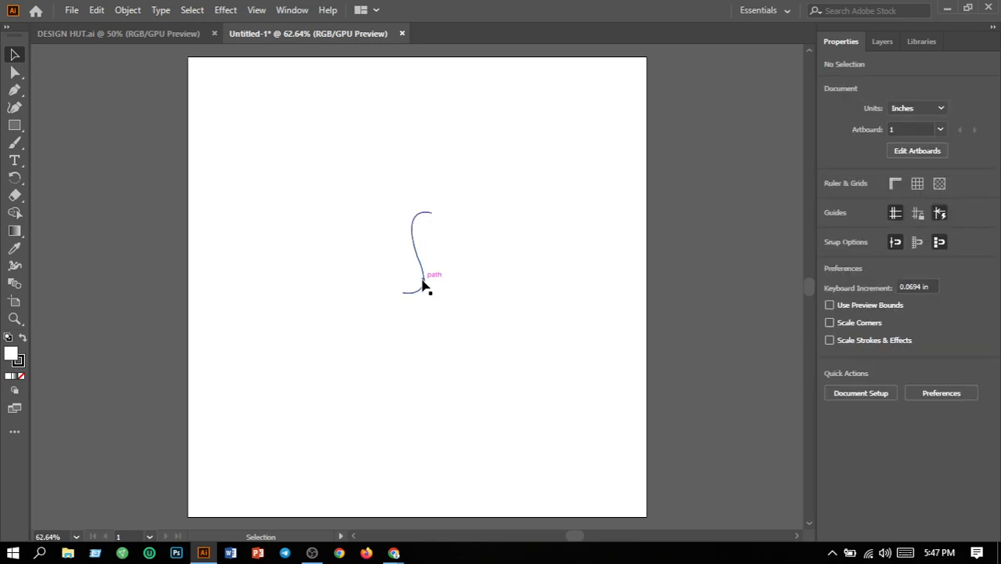
Duplicate the S-curve to its right, about 1.06 in away, and flip the copy horizontally to mirror the original.
drag(422, 286, 475, 289)
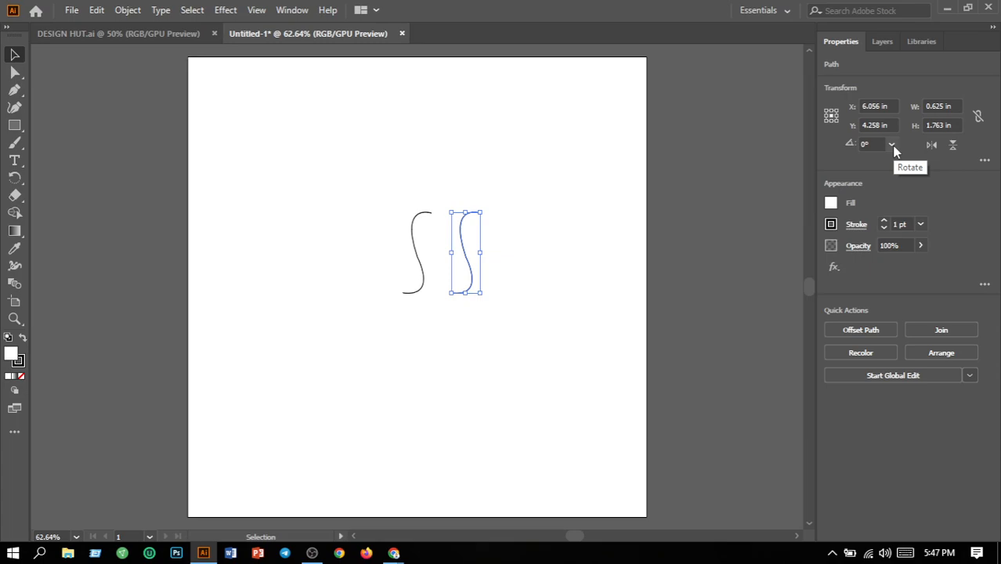
click(934, 149)
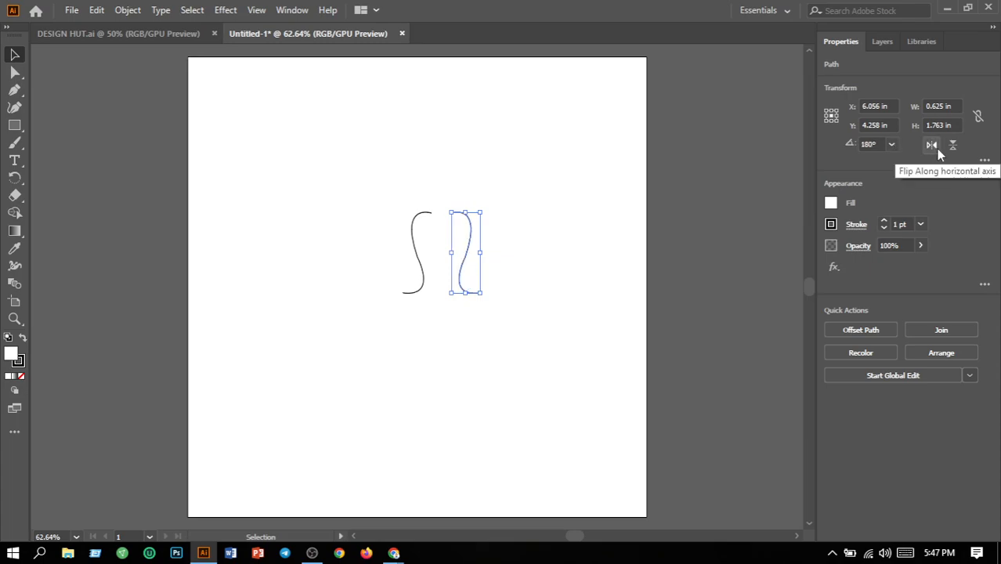
click(580, 253)
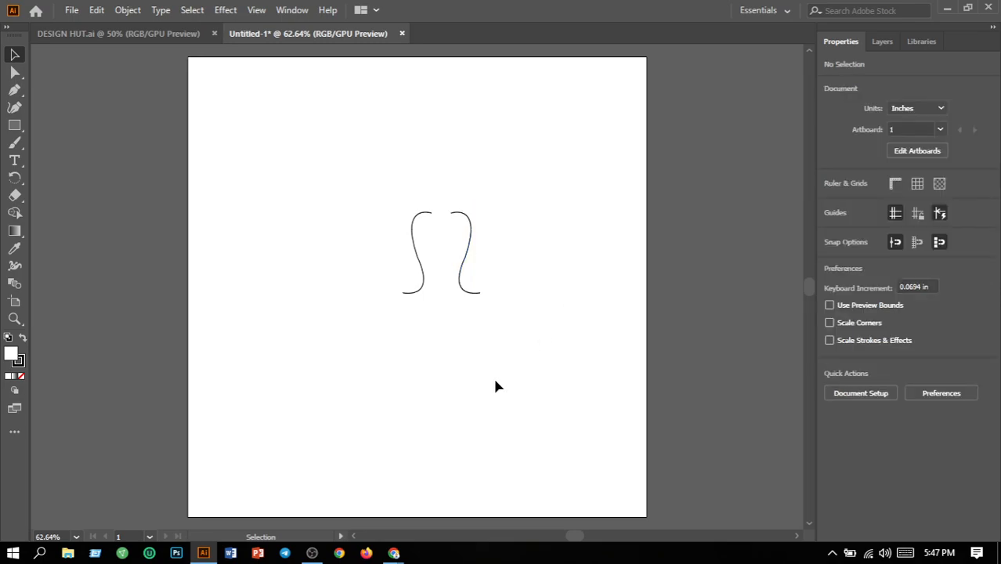
Set the stroke weight of both mirrored S-curves to 3 pt.
click(467, 252)
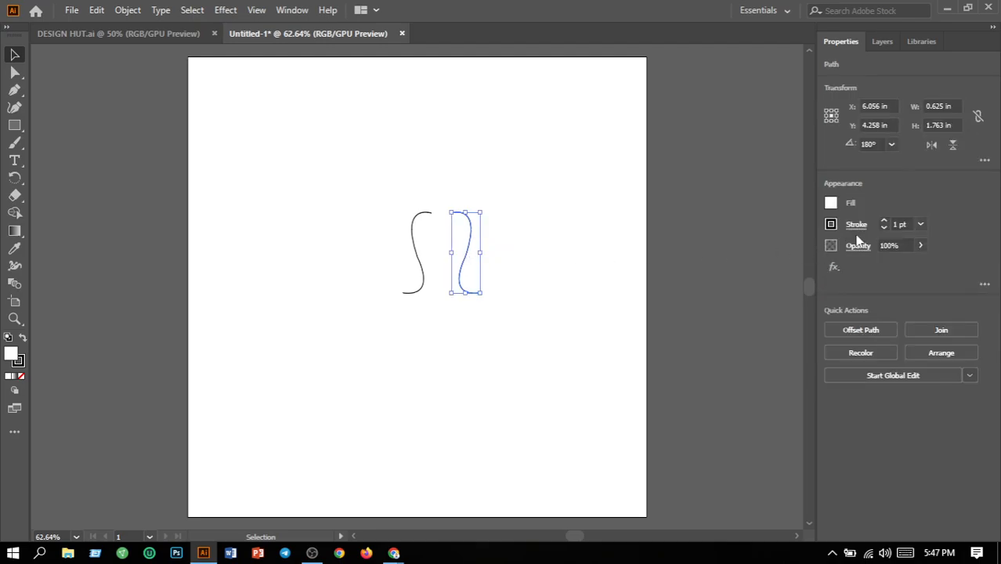
click(921, 226)
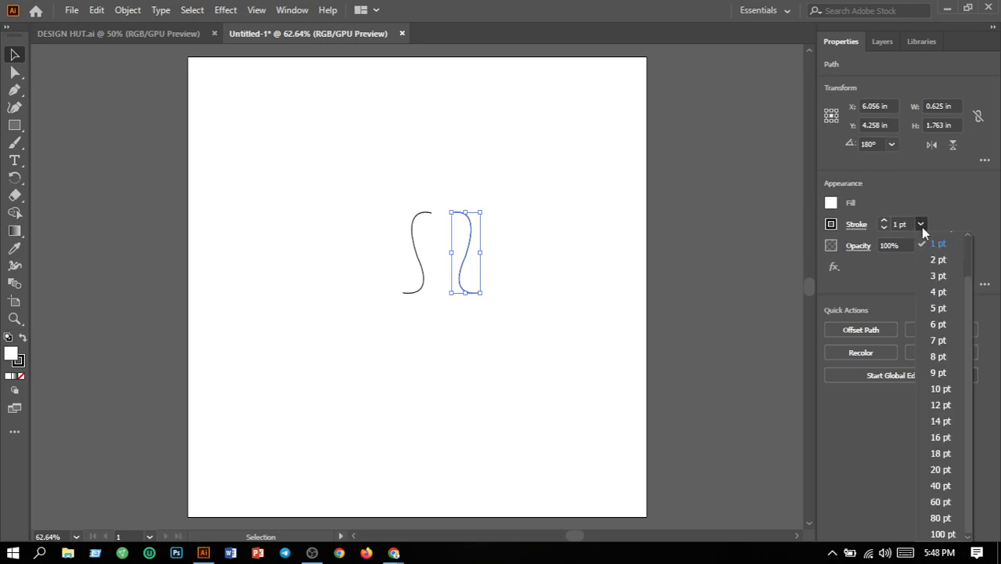
click(929, 277)
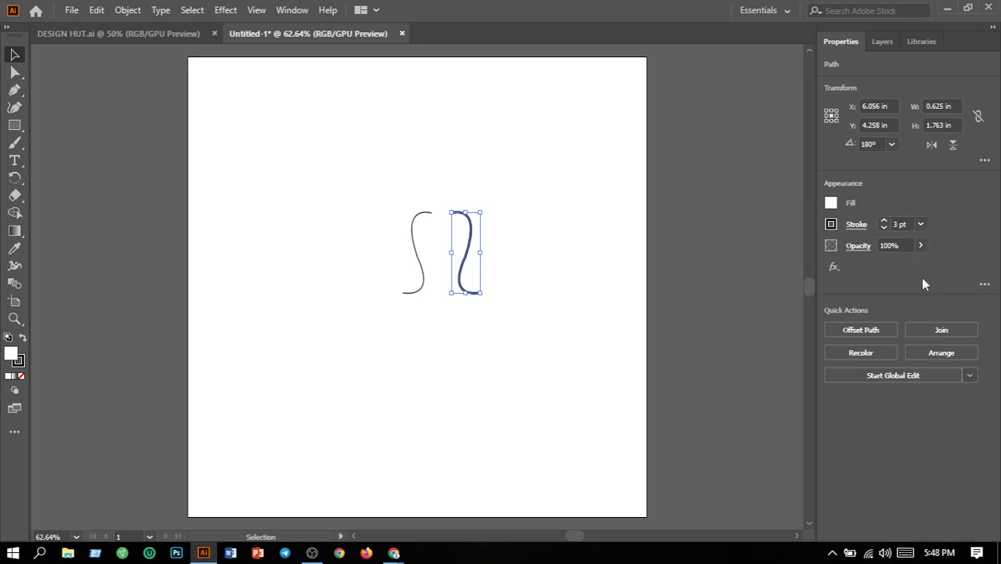
click(525, 364)
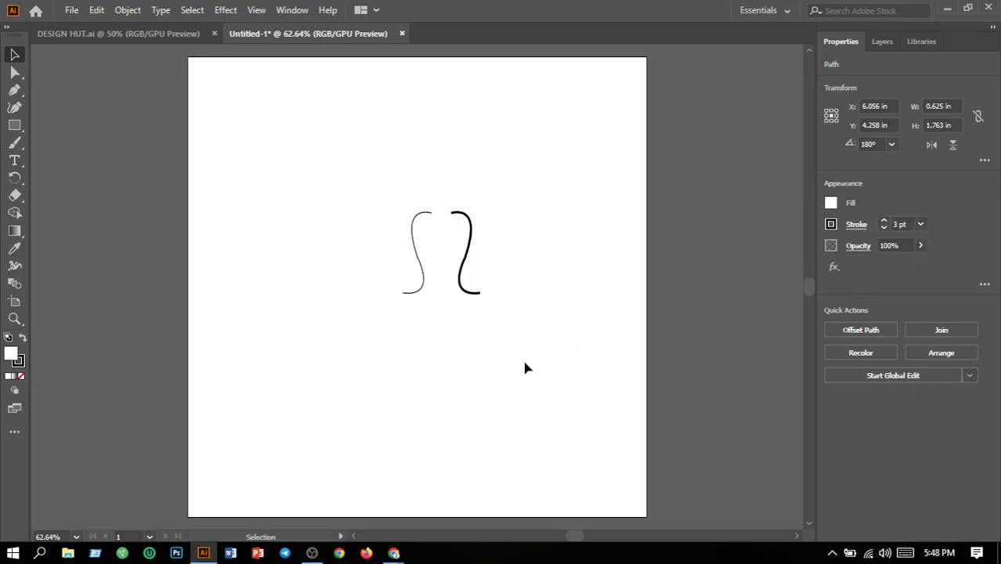
click(422, 283)
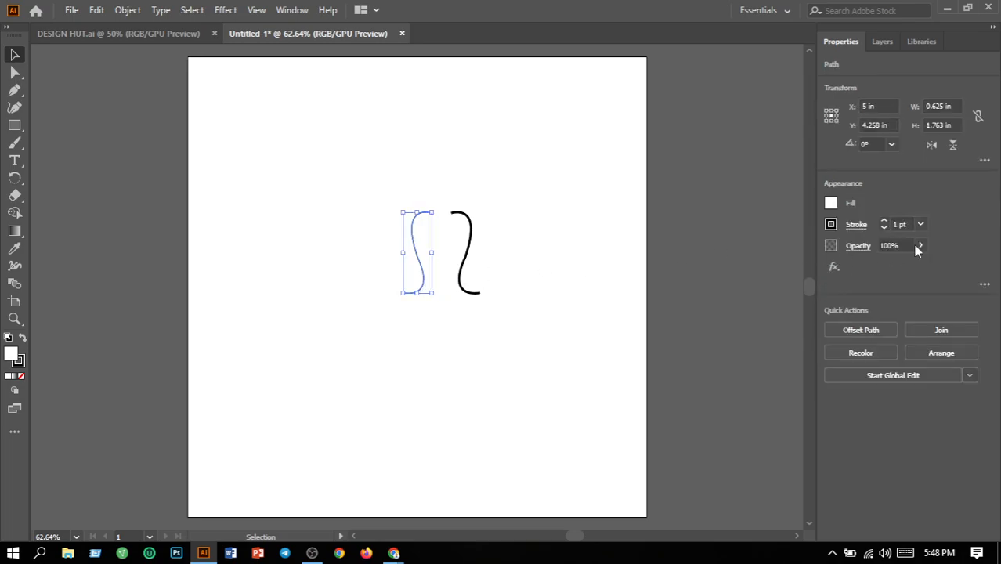
click(923, 227)
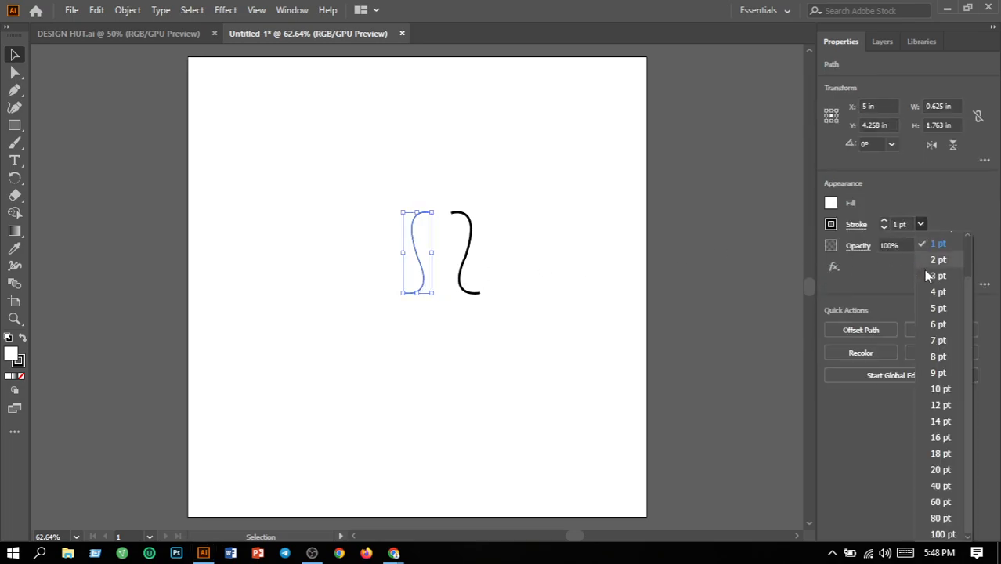
click(929, 275)
click(547, 297)
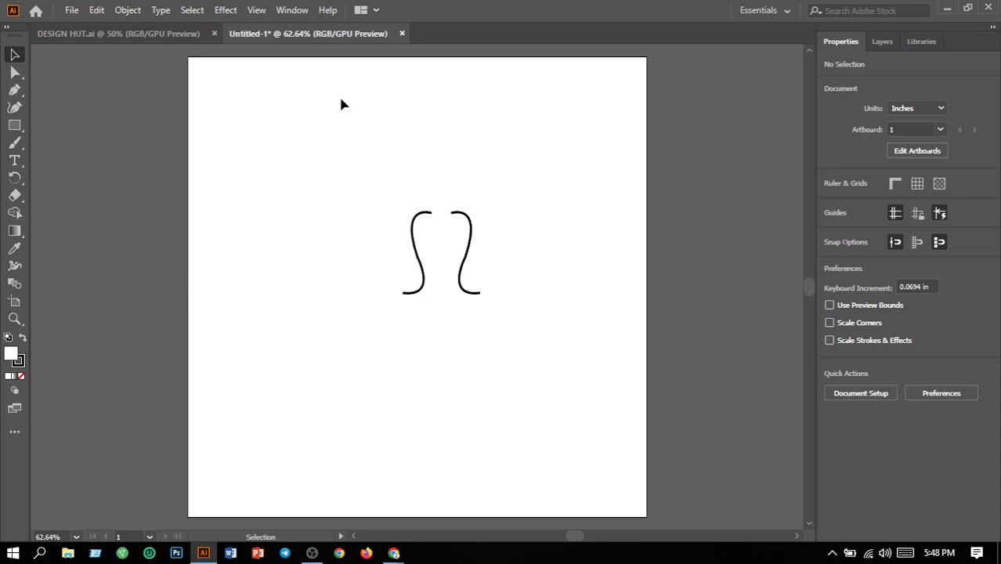
Start a hooked curve with the Pen tool in the artboard's upper-left area and set its stroke to 1 pt.
click(14, 90)
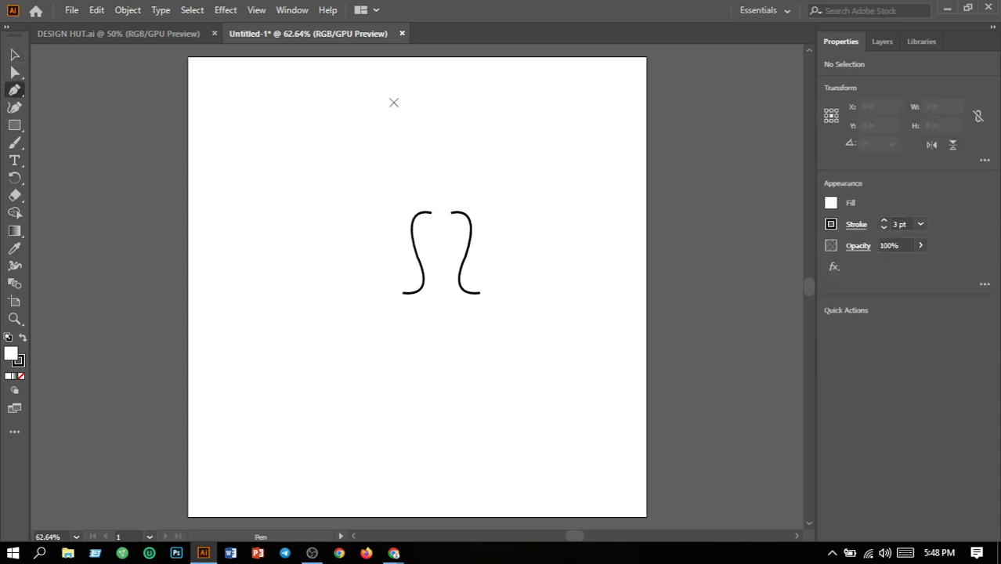
drag(300, 117, 243, 129)
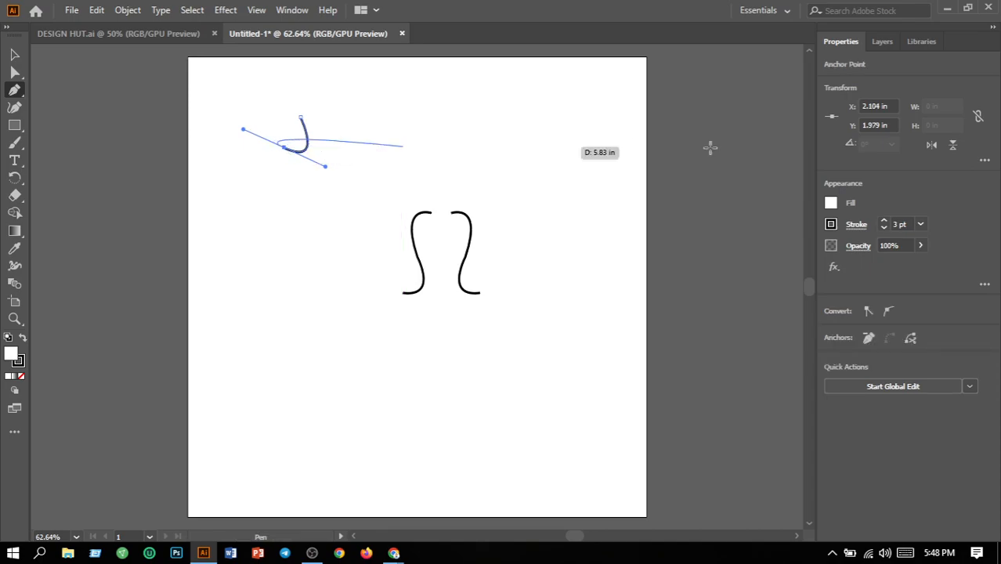
click(920, 225)
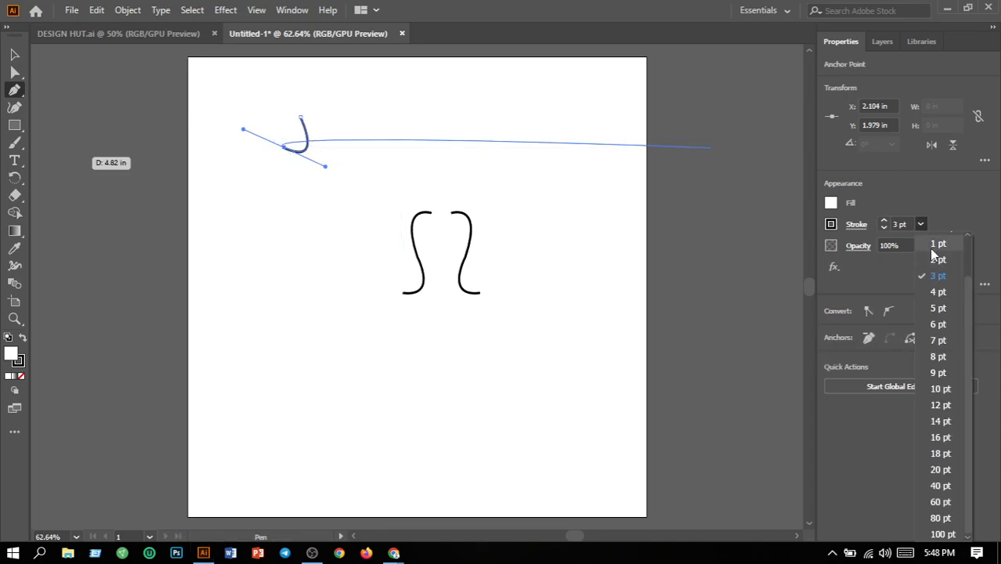
click(934, 245)
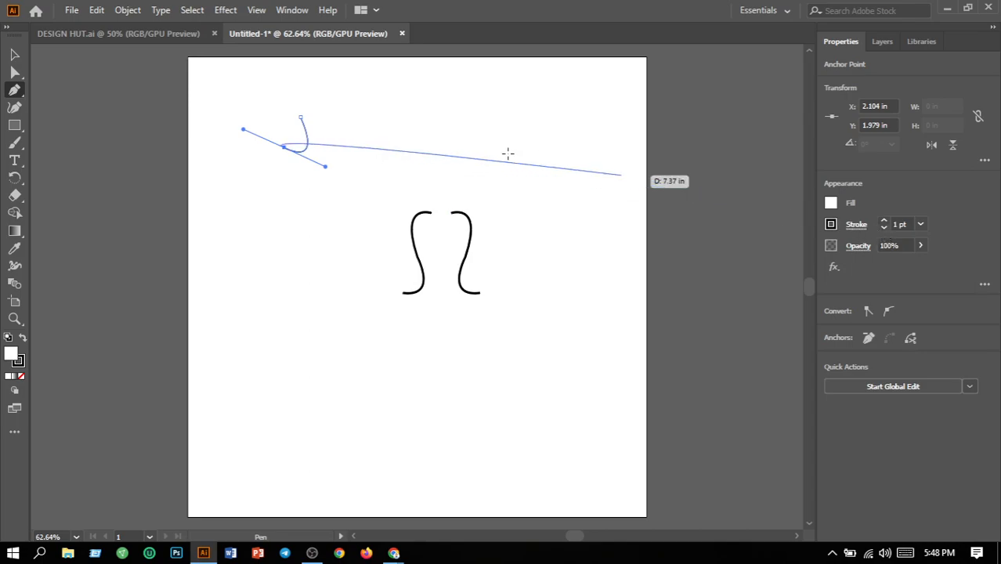
Continue the hooked path with smaller scallops down its left and a rounded egg-shaped base, then curve up the right to close it at the pointed tip.
click(284, 147)
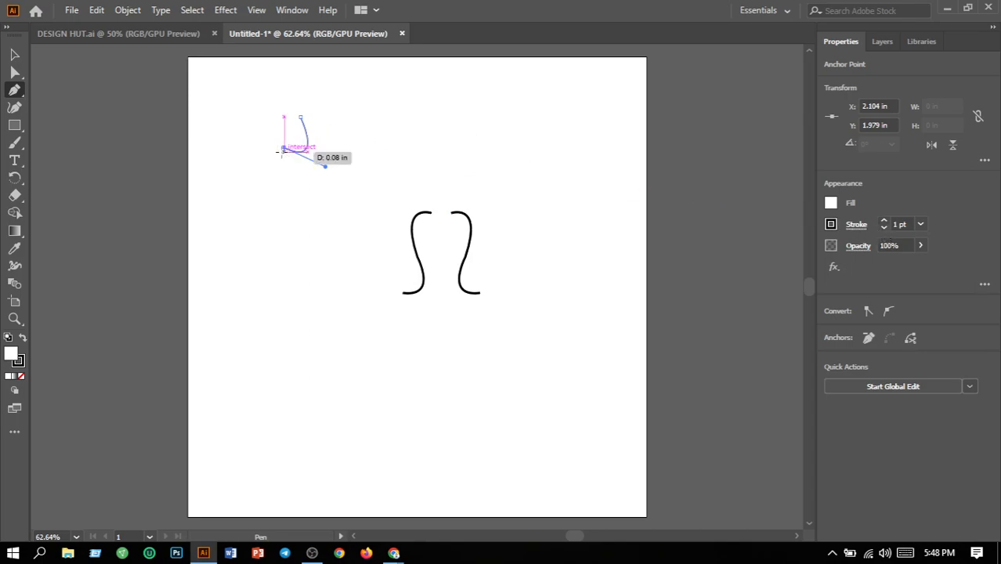
drag(298, 167, 253, 156)
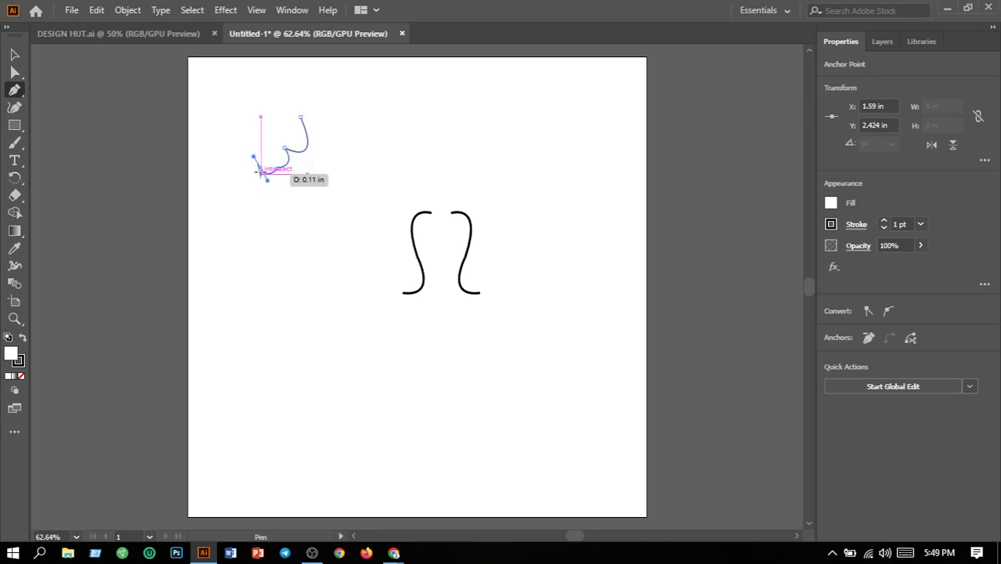
drag(261, 169, 301, 268)
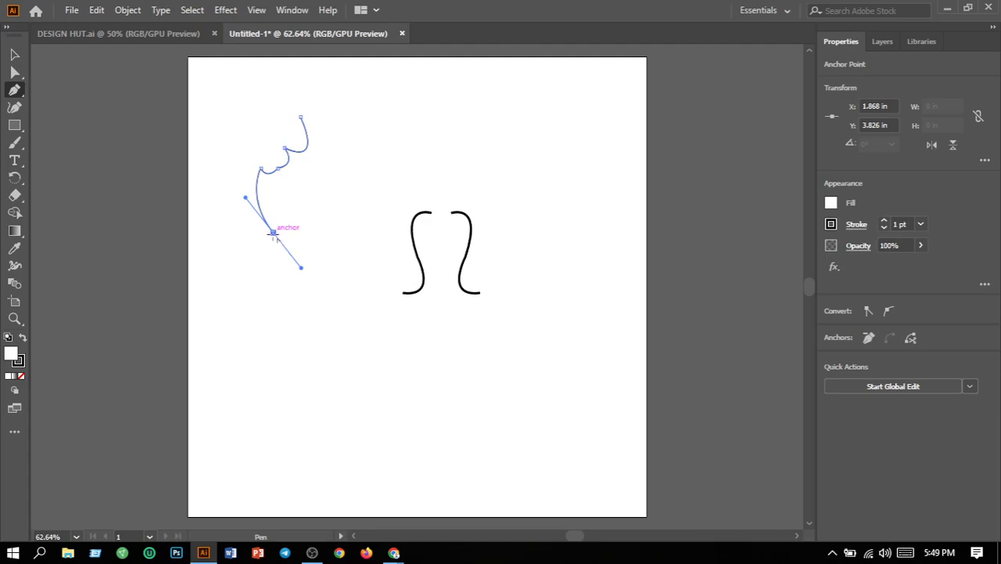
click(274, 232)
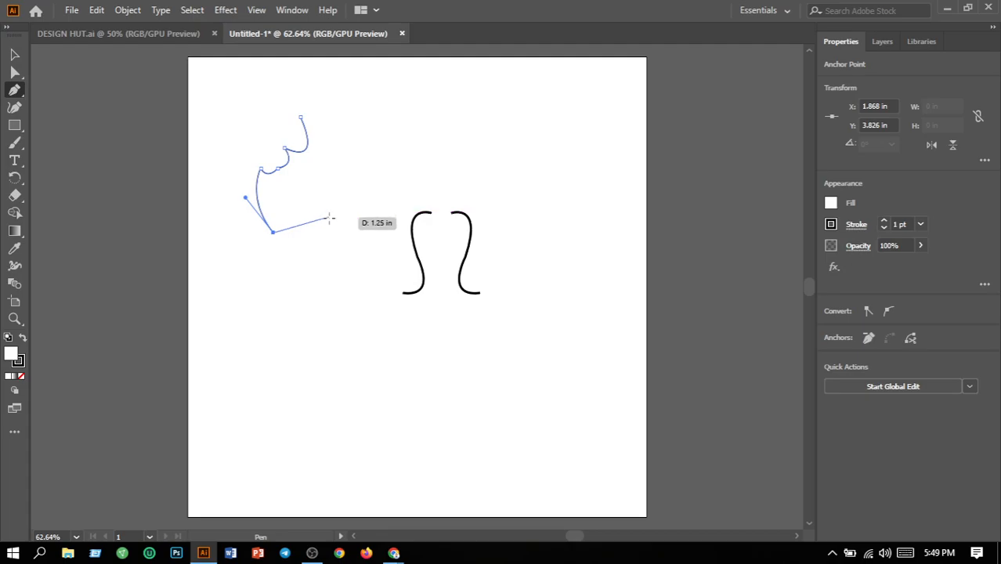
drag(327, 212, 348, 159)
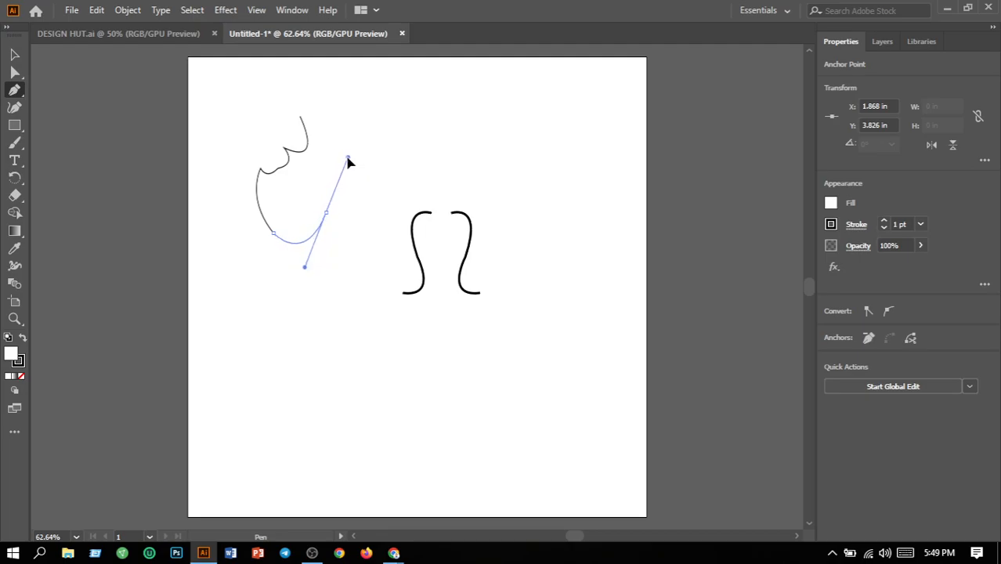
click(327, 212)
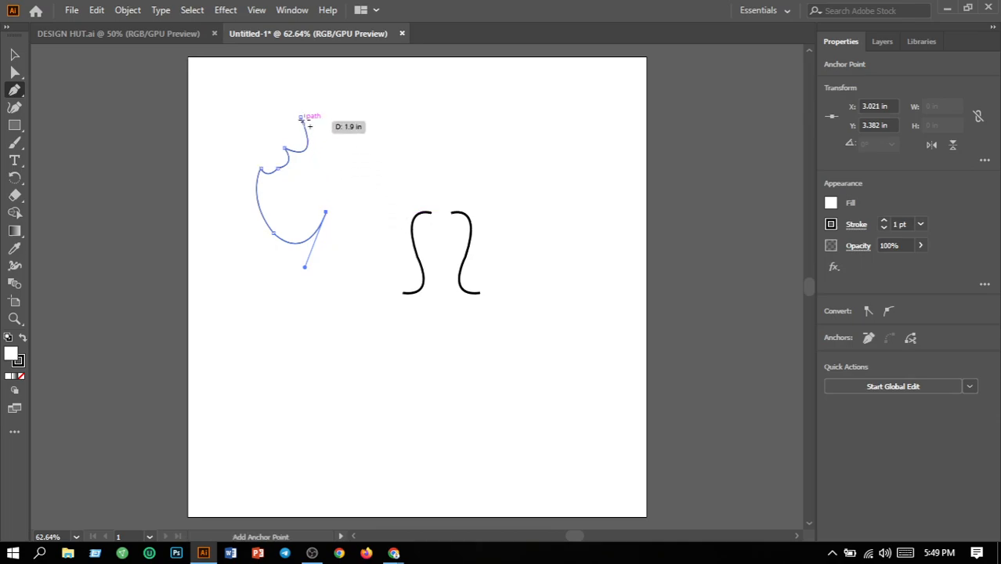
drag(301, 117, 257, 83)
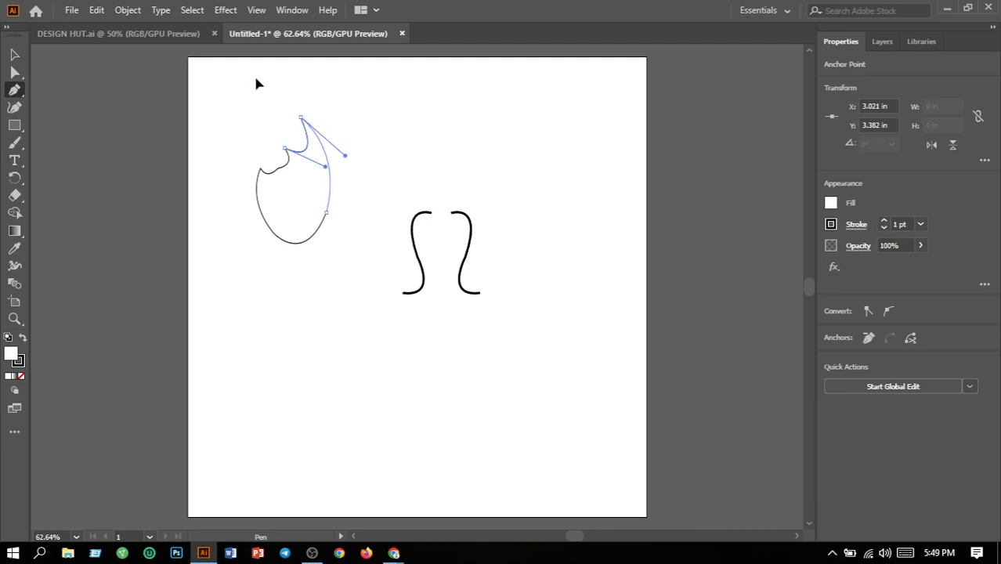
drag(256, 78, 255, 75)
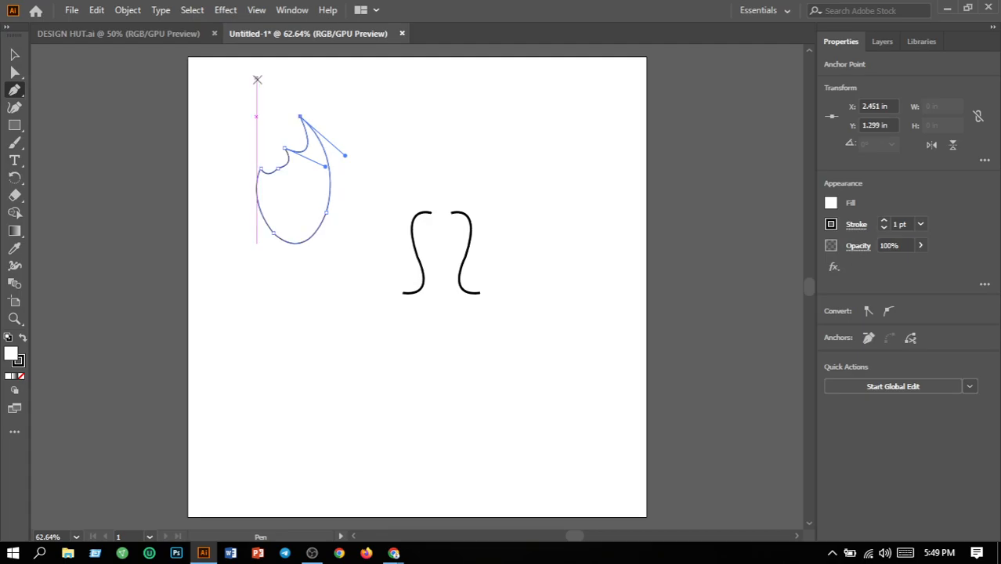
key(v)
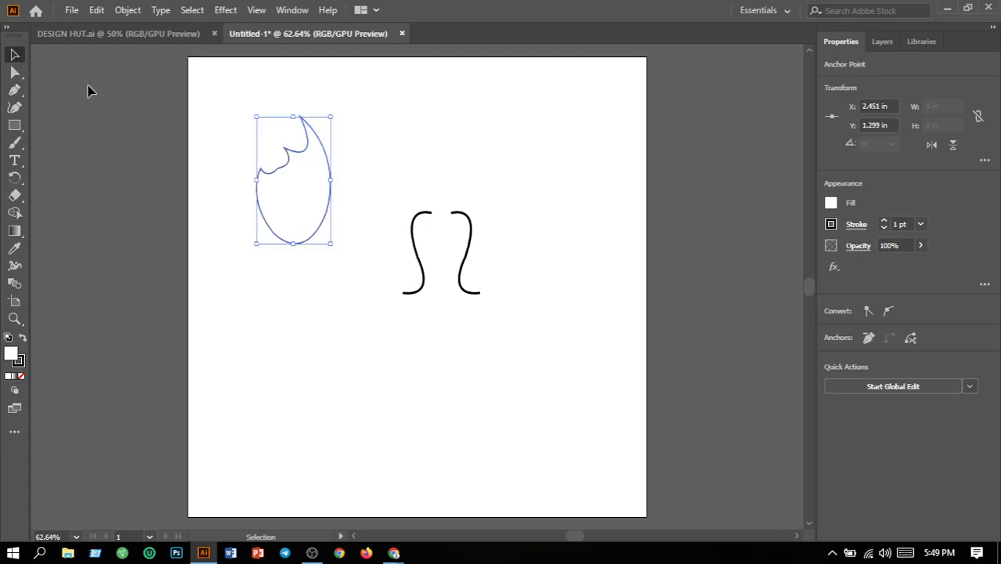
click(368, 228)
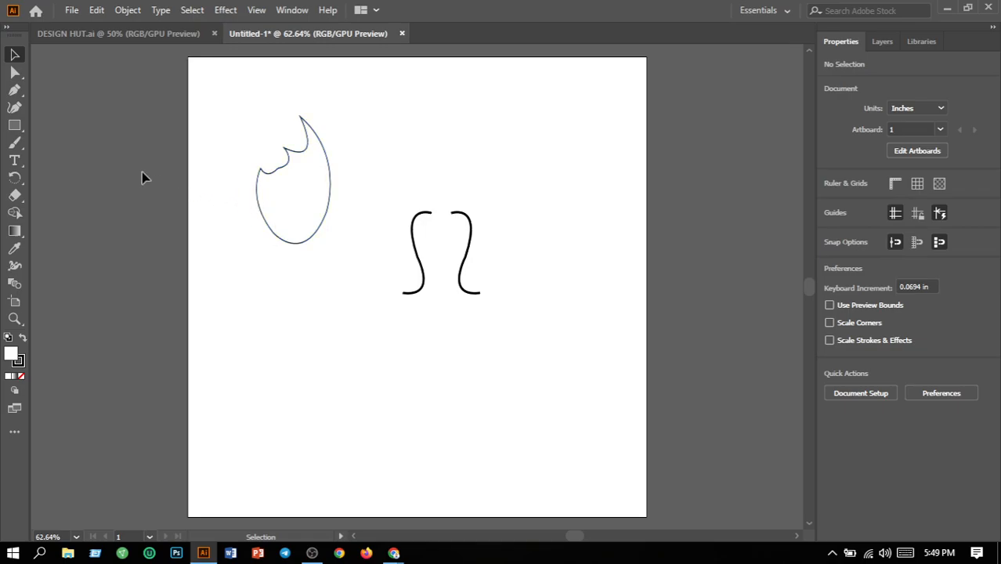
Start a smaller inner flame path with the Pen tool inside the egg-shaped flame, drawing two scallops rising to its pointed tip.
click(17, 92)
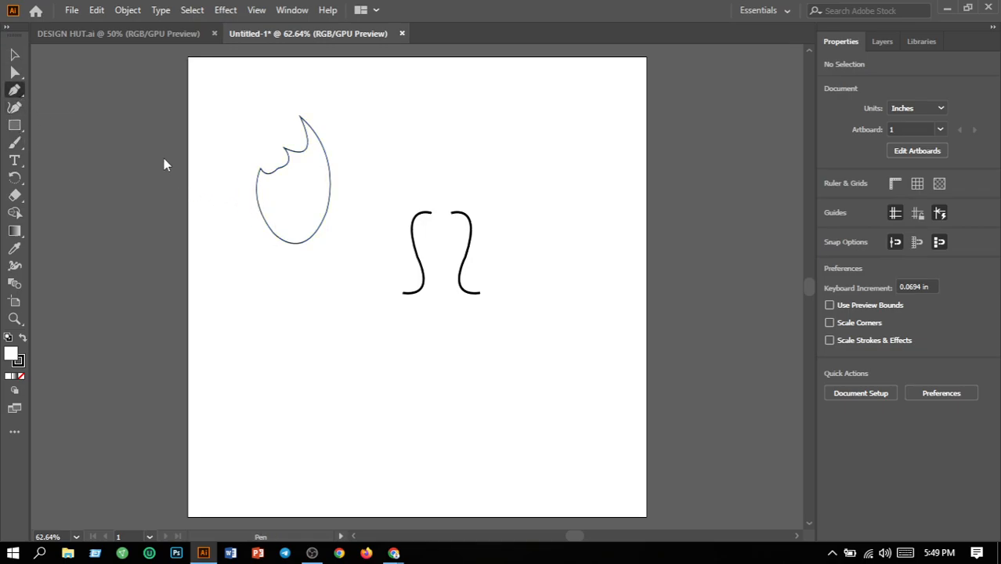
click(272, 189)
drag(297, 175, 298, 156)
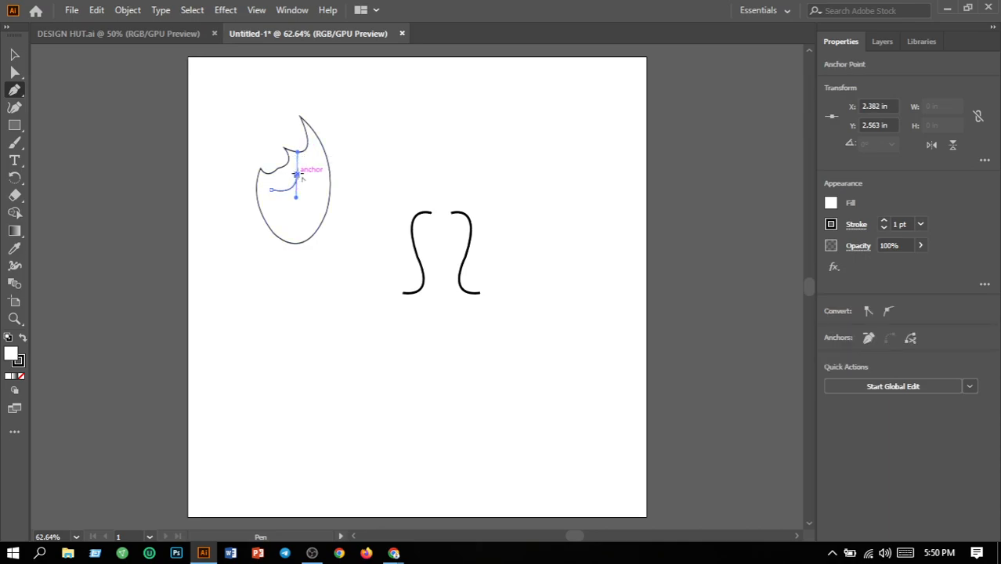
click(297, 175)
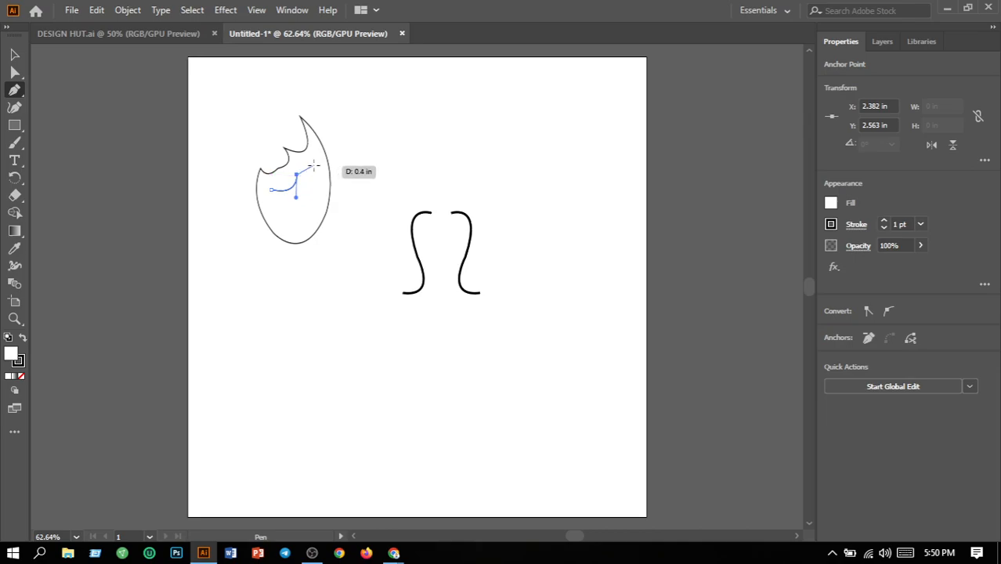
click(314, 133)
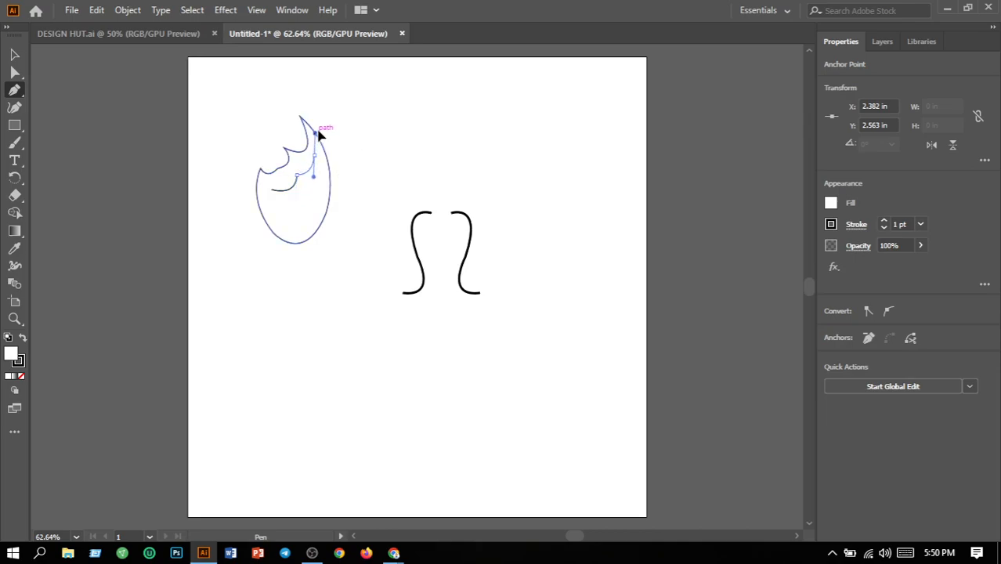
Continue the inner flame path down the right side and around a curved base, closing it at the scallops' starting point.
drag(318, 136, 293, 234)
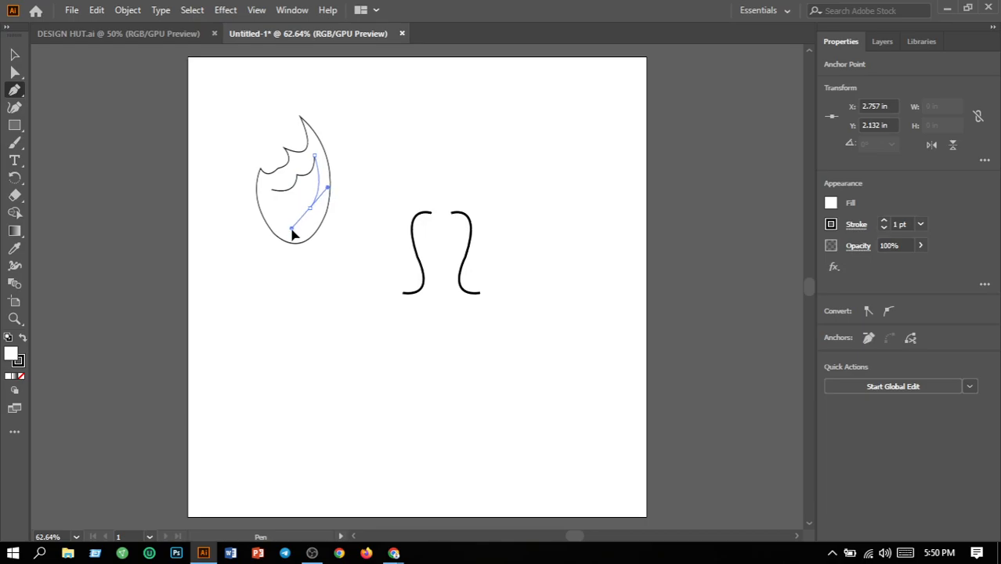
drag(292, 232, 288, 232)
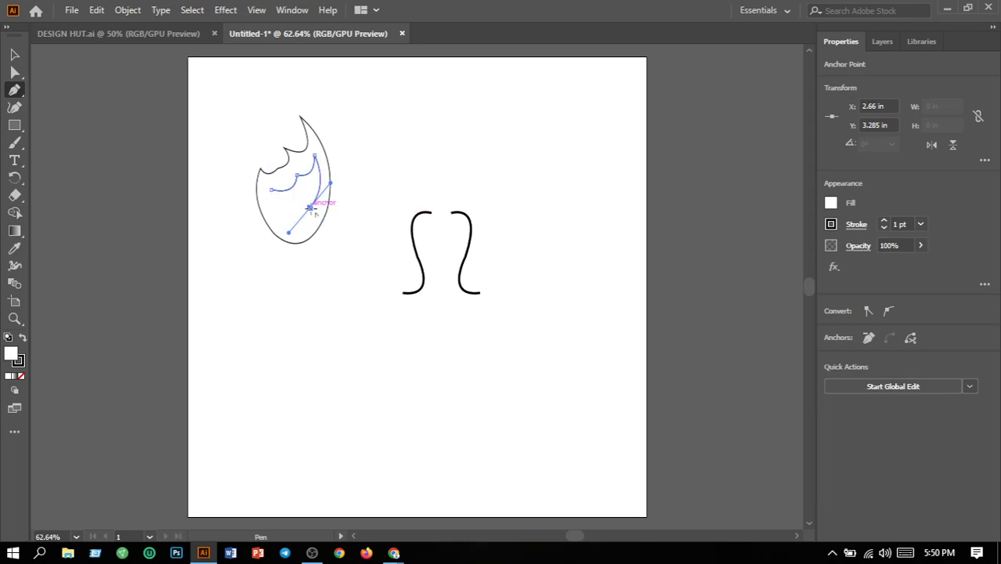
click(311, 207)
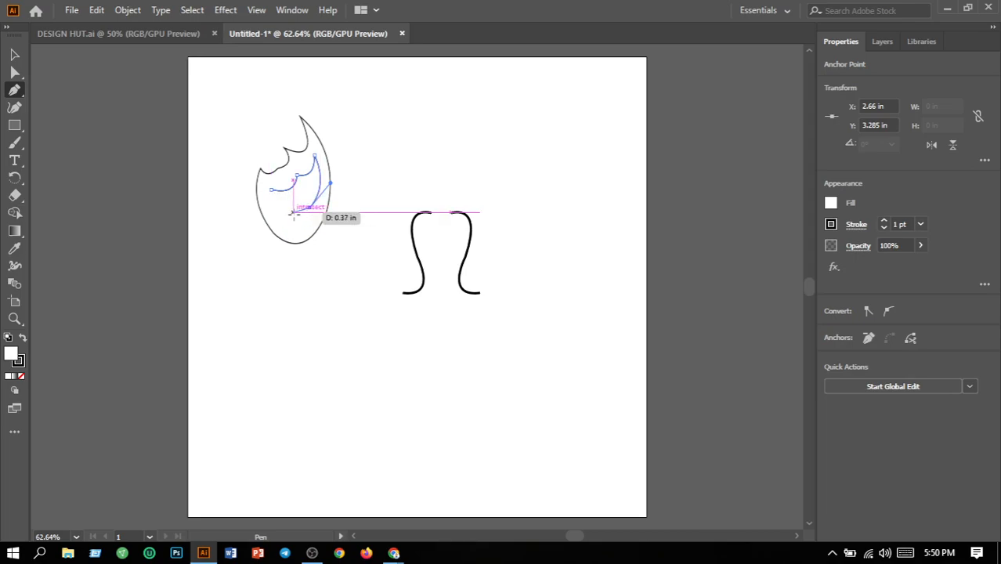
mouse_move(286, 216)
mouse_down()
mouse_move(264, 208)
mouse_move(272, 214)
mouse_up()
mouse_move(271, 213)
mouse_down()
mouse_move(264, 210)
mouse_move(277, 205)
mouse_up()
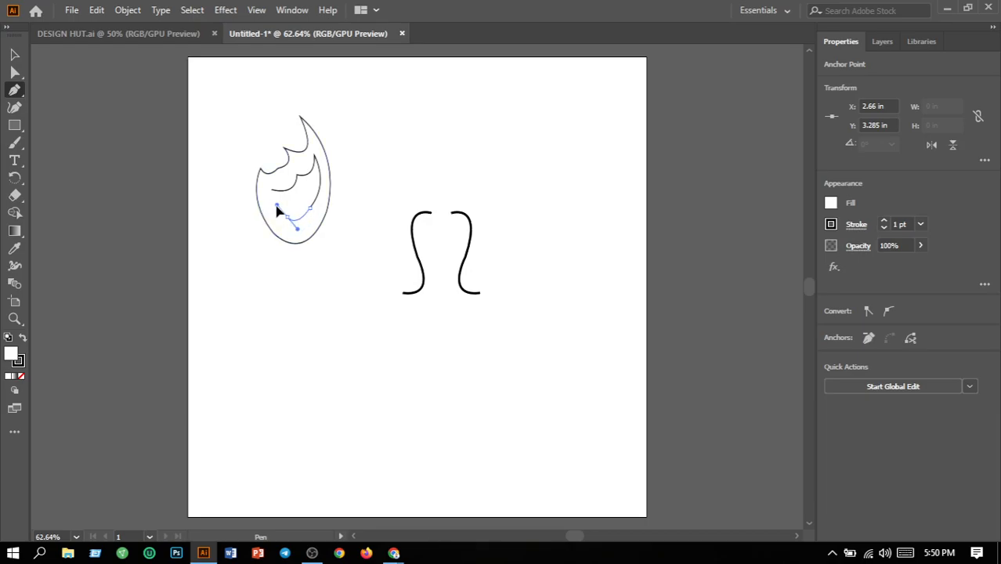
drag(274, 210, 275, 208)
drag(287, 216, 271, 168)
click(373, 205)
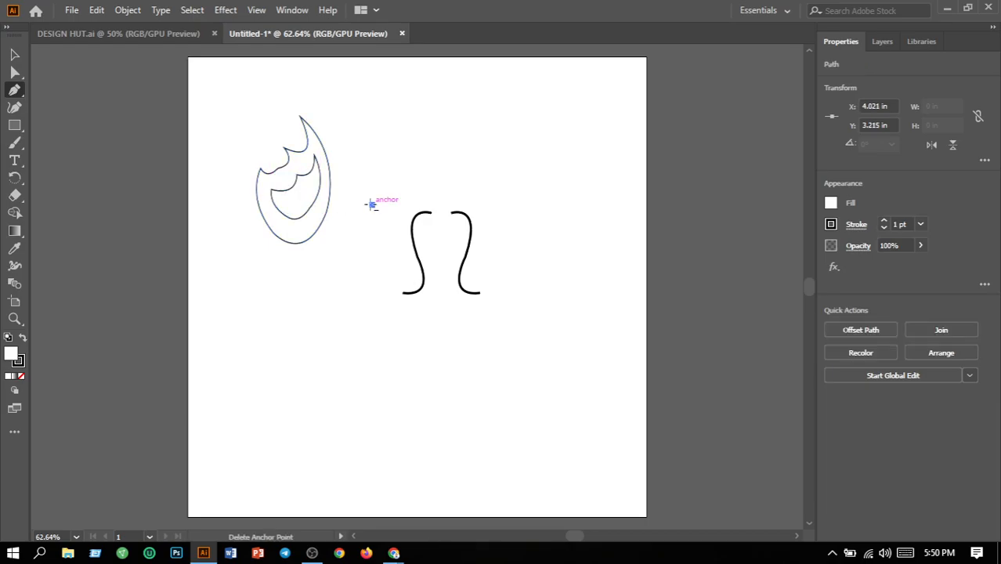
key(ctrl+z)
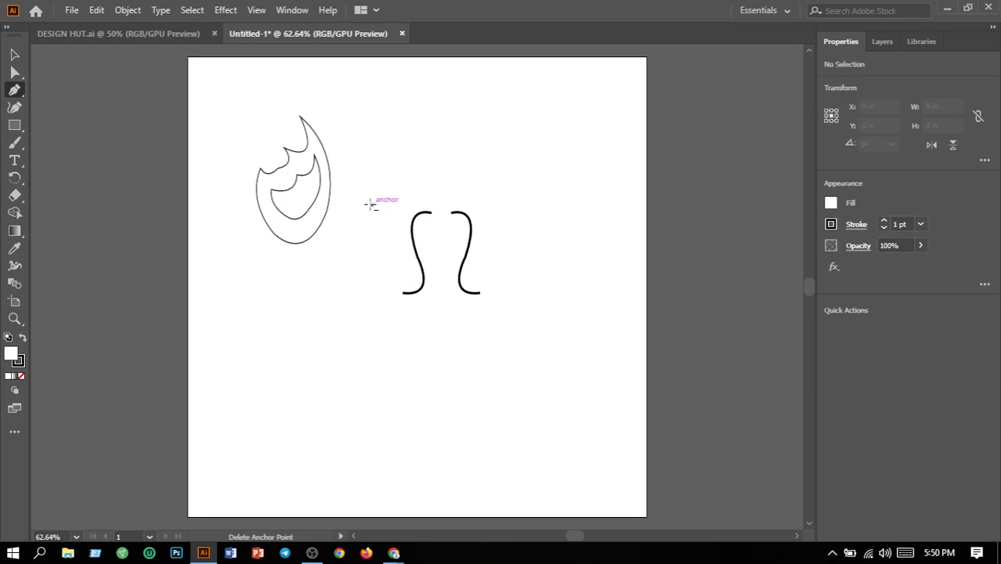
Deepen and round the inner flame's base with the Curvature tool and shift the shape slightly left within the outer flame.
click(14, 55)
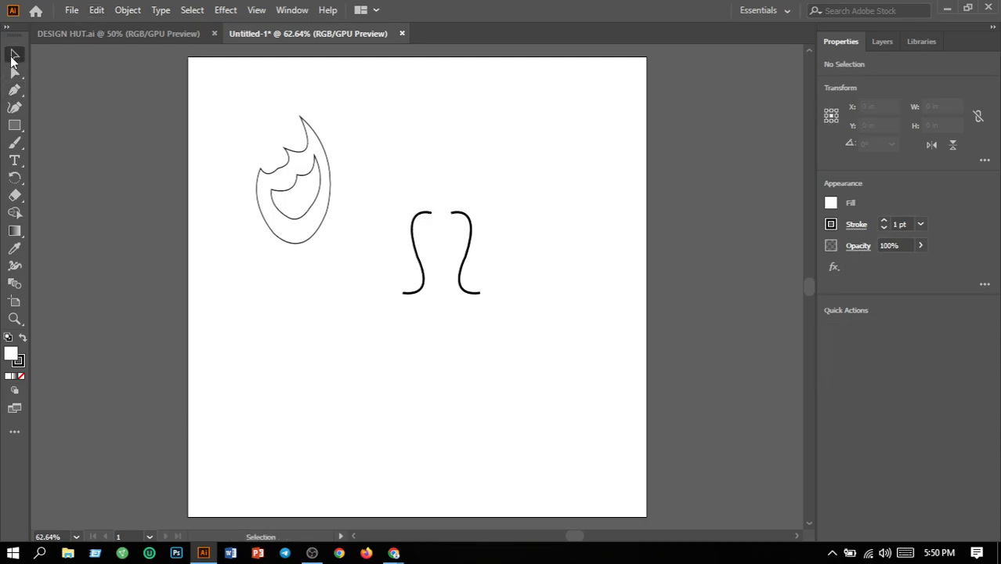
click(312, 213)
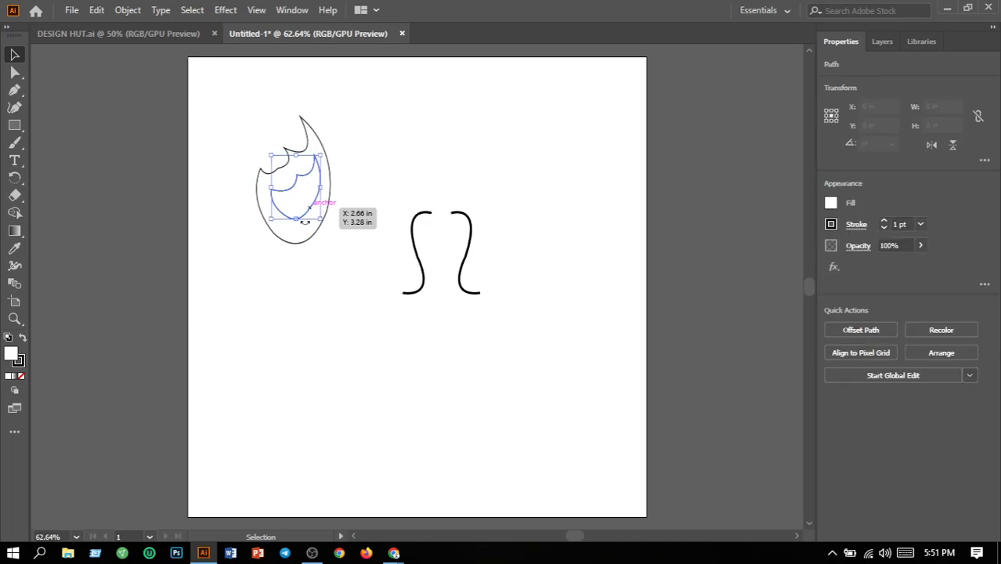
click(16, 108)
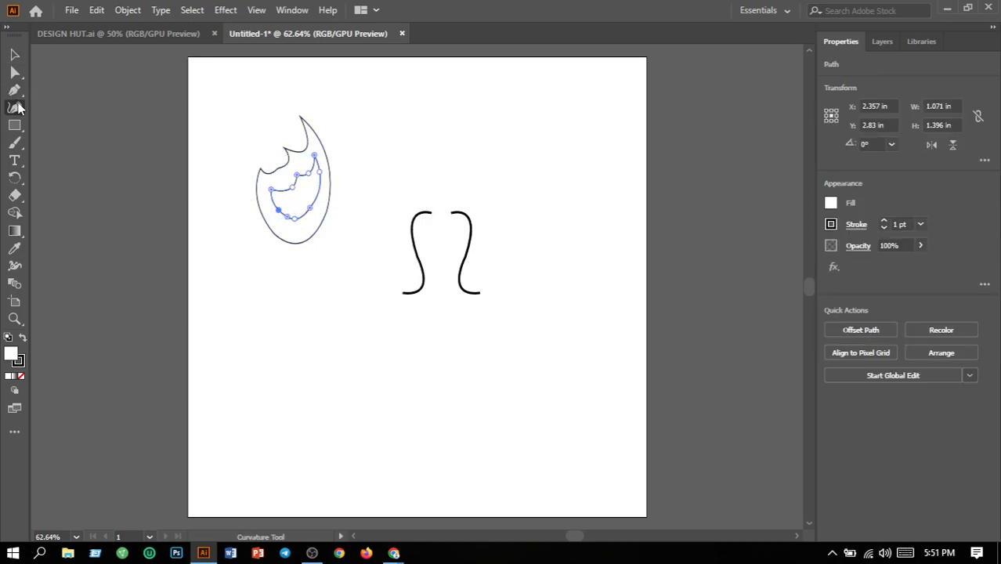
drag(311, 209, 313, 215)
click(291, 224)
click(286, 221)
click(14, 54)
click(380, 233)
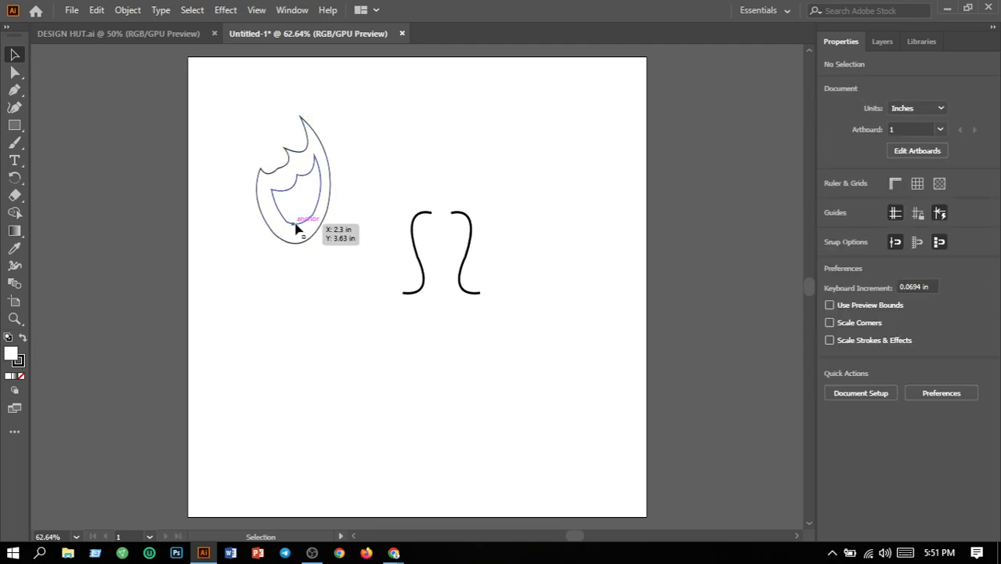
drag(297, 227, 296, 229)
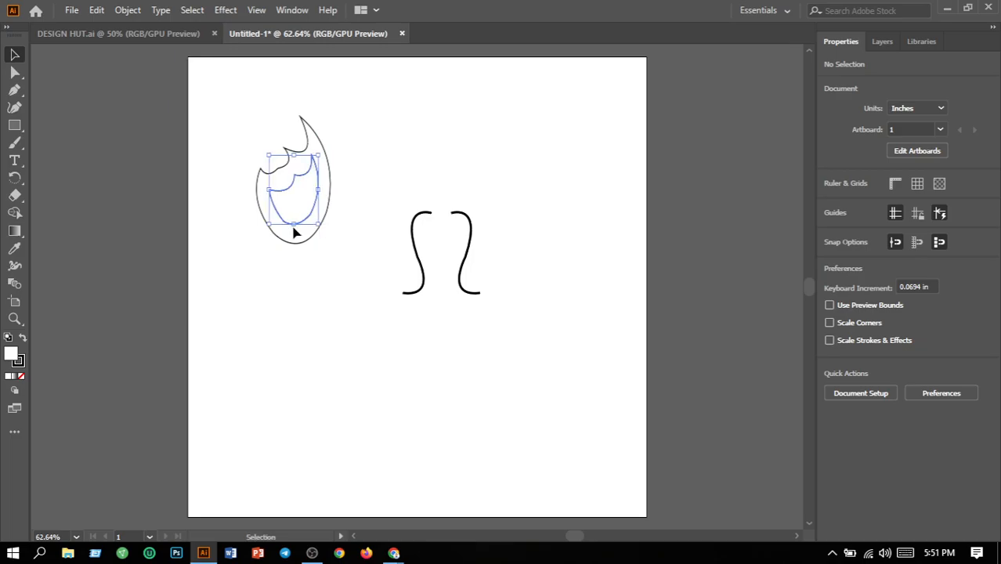
click(343, 234)
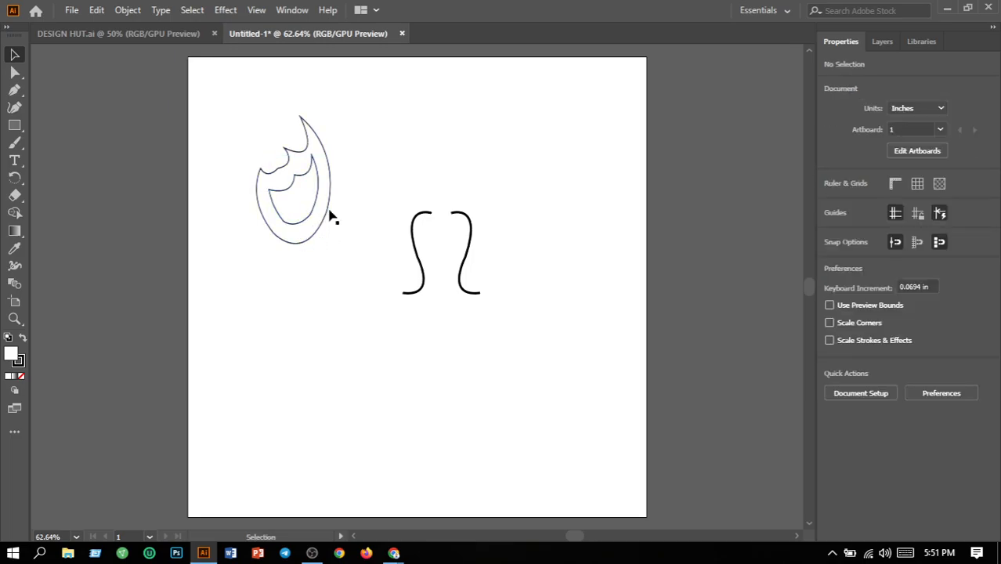
Fill the outer flame shape with the red-orange colour F93103.
click(330, 207)
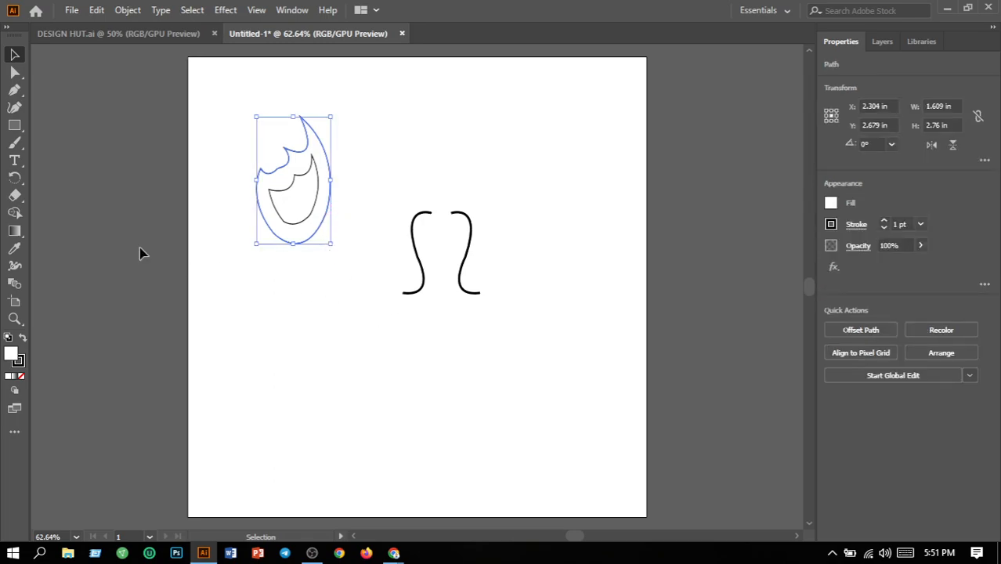
double_click(13, 357)
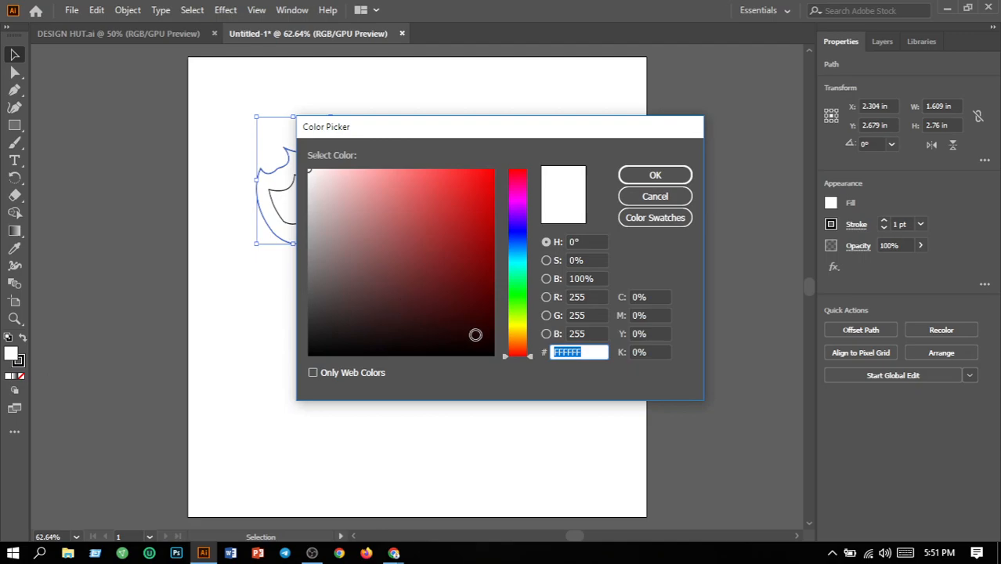
click(515, 351)
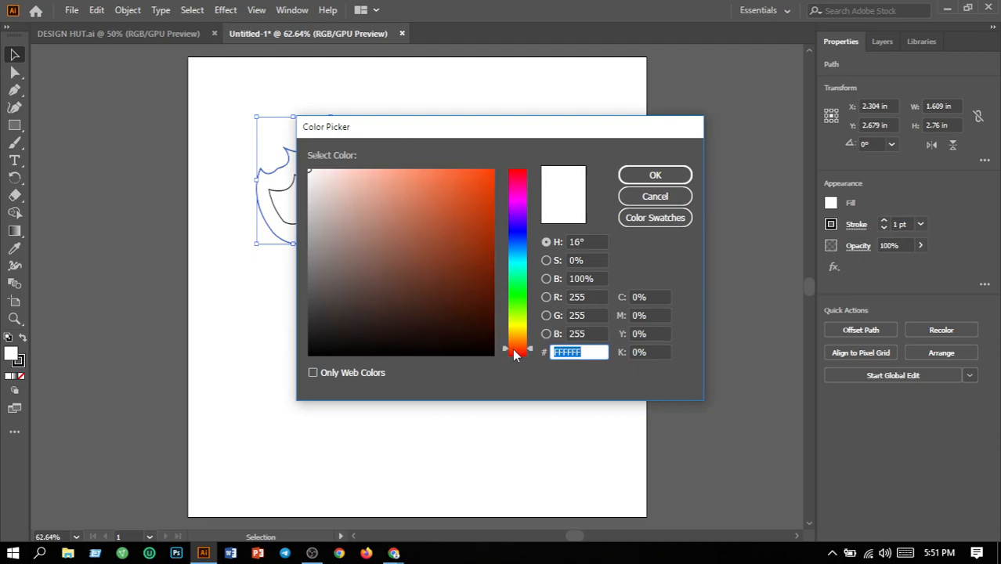
click(514, 355)
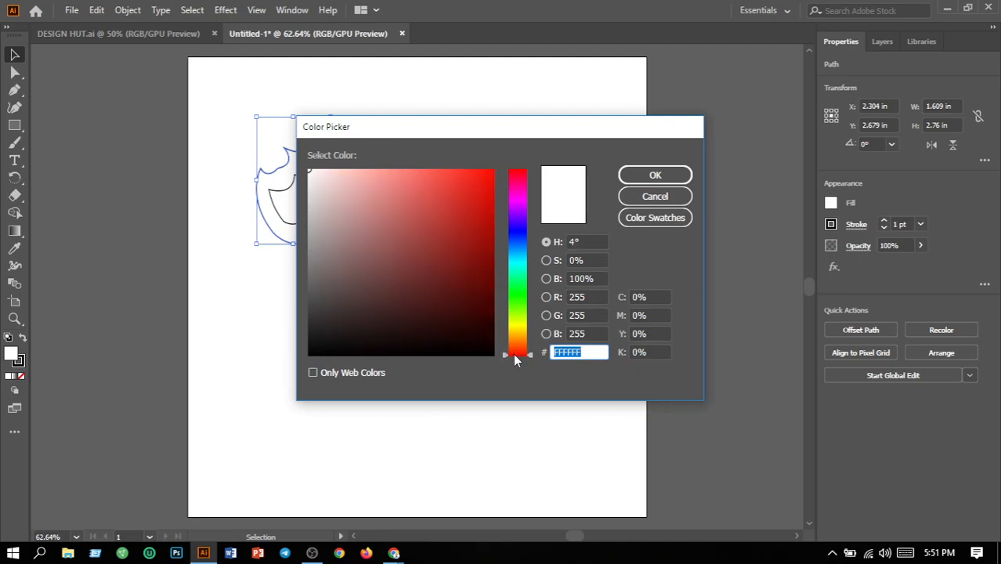
click(517, 352)
click(523, 354)
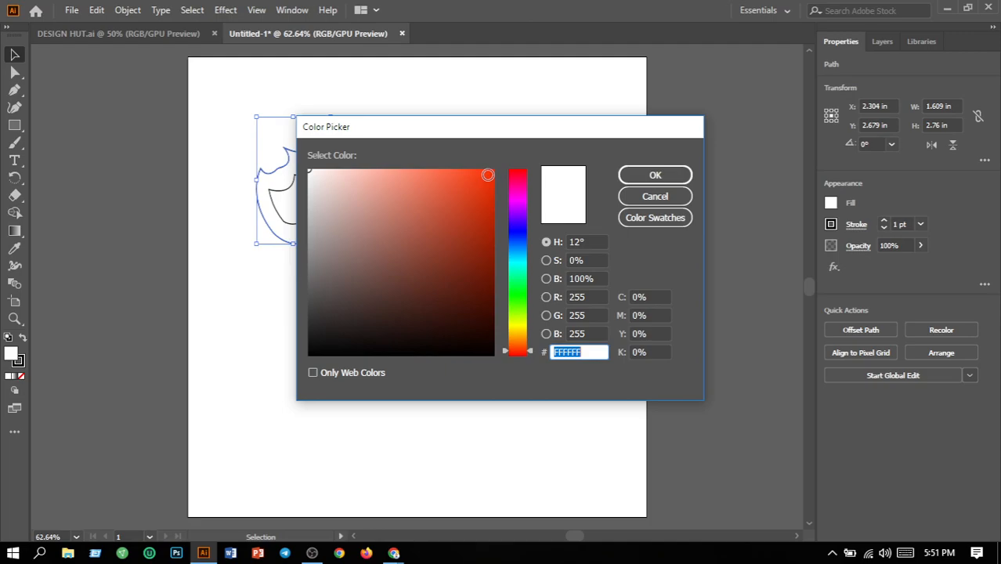
click(492, 173)
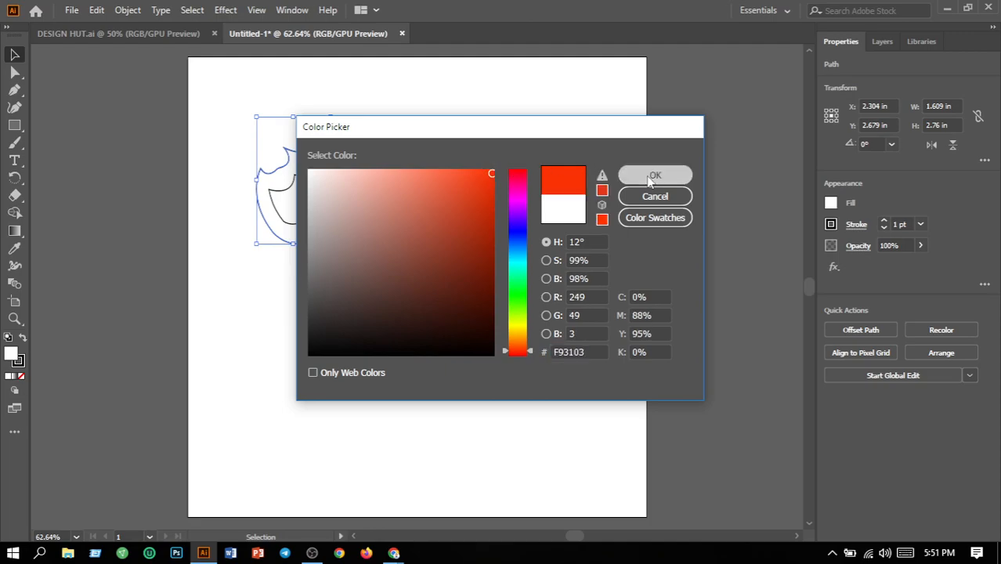
click(649, 174)
click(240, 210)
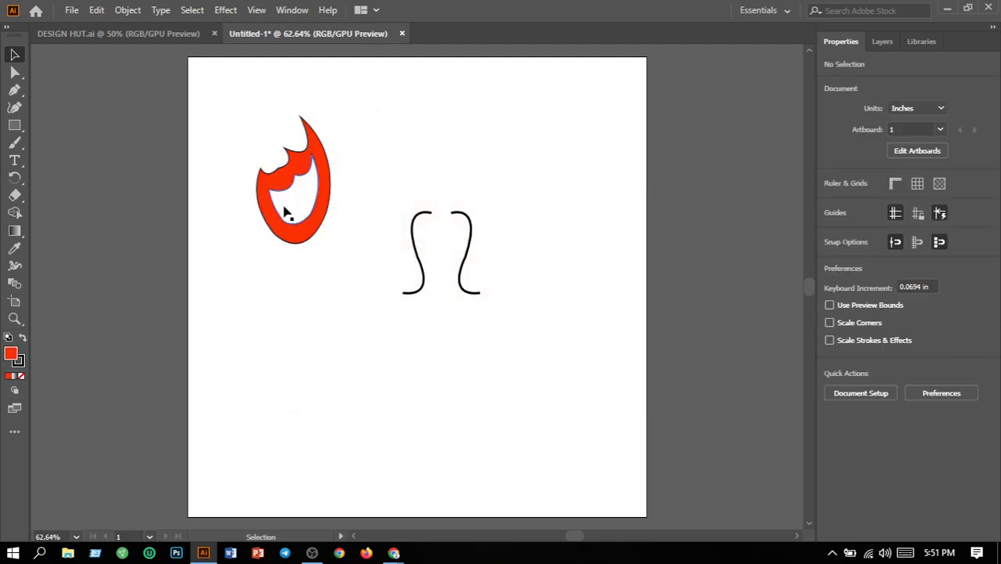
Fill the inner flame shape with the orange colour F96806.
click(286, 213)
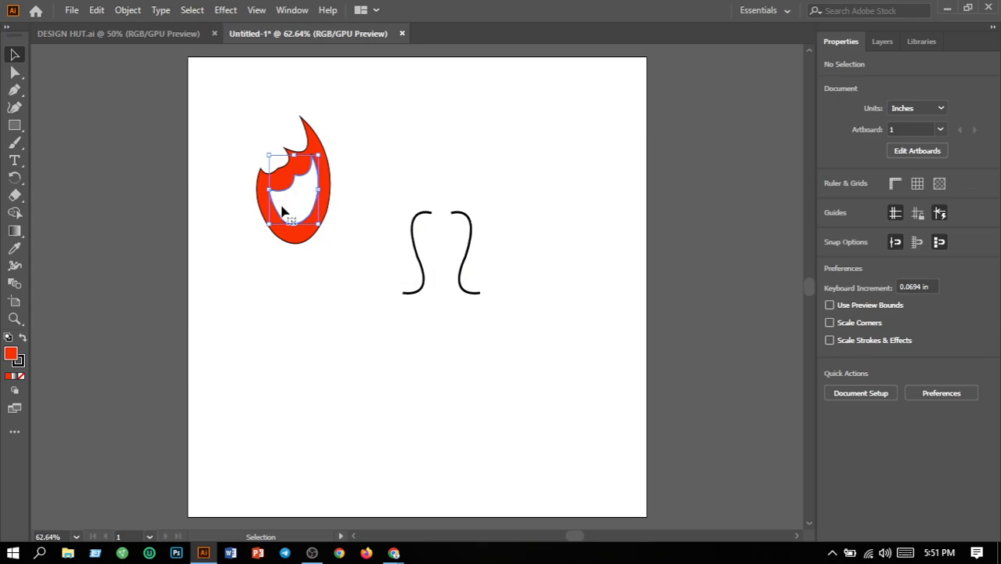
double_click(14, 357)
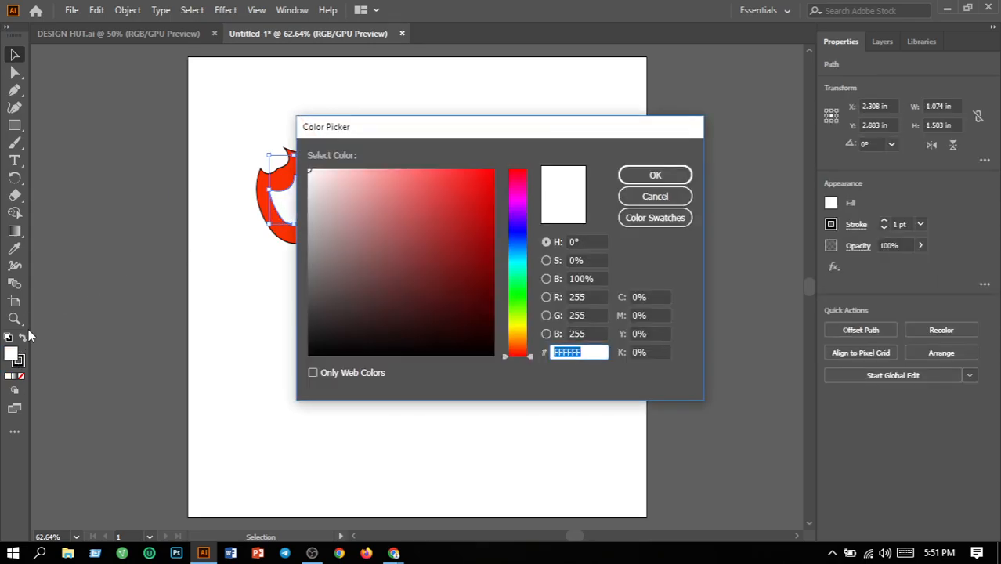
click(520, 346)
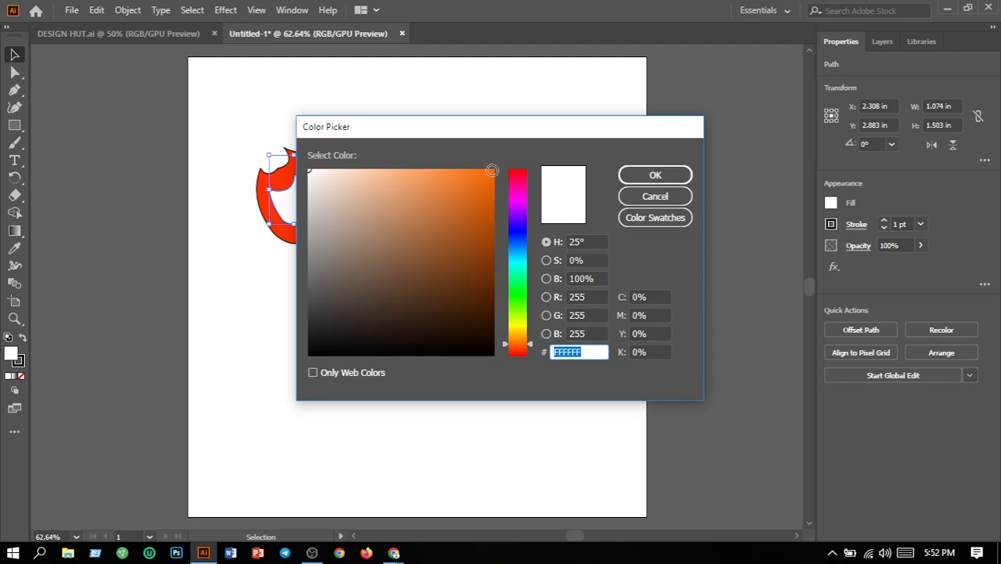
click(490, 171)
click(634, 174)
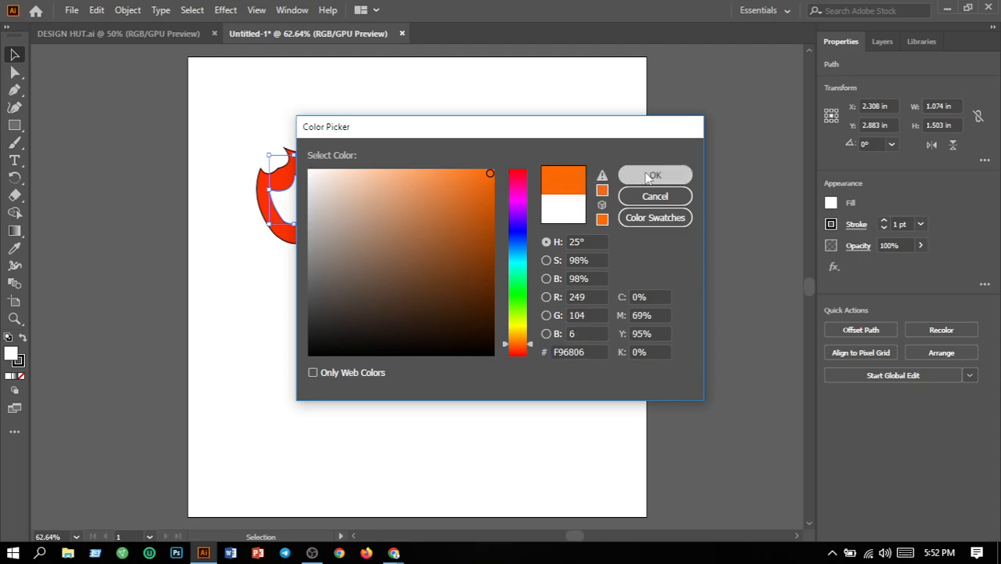
click(520, 182)
Remove the outlines of both flame shapes by setting their stroke weight to 0.
click(317, 172)
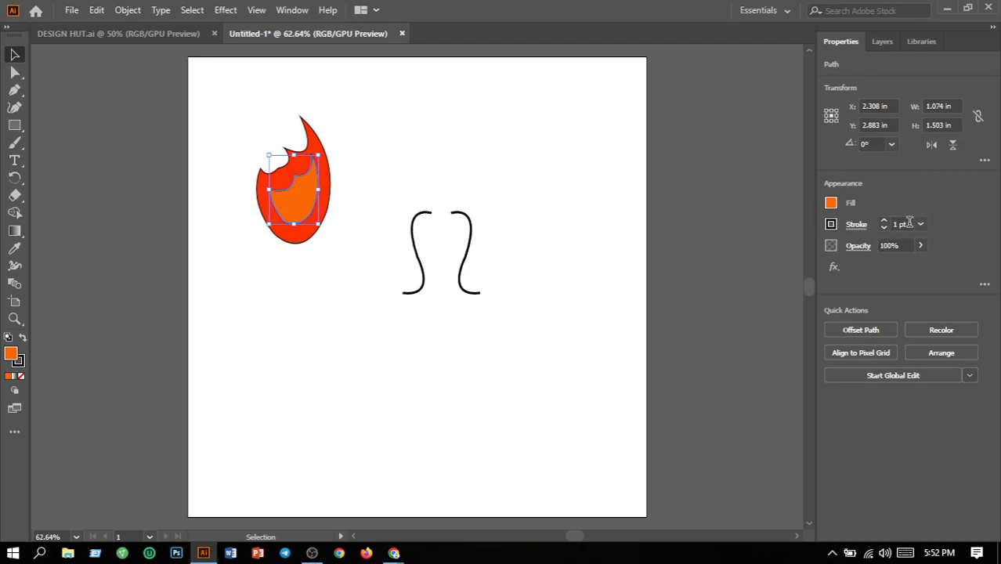
drag(229, 105, 322, 292)
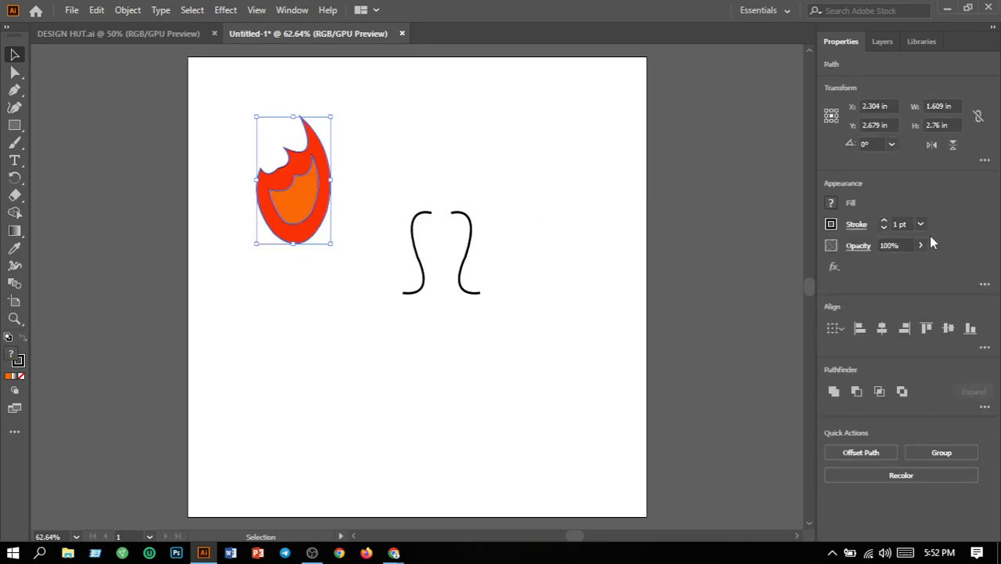
double_click(909, 226)
text(0)
key(Return)
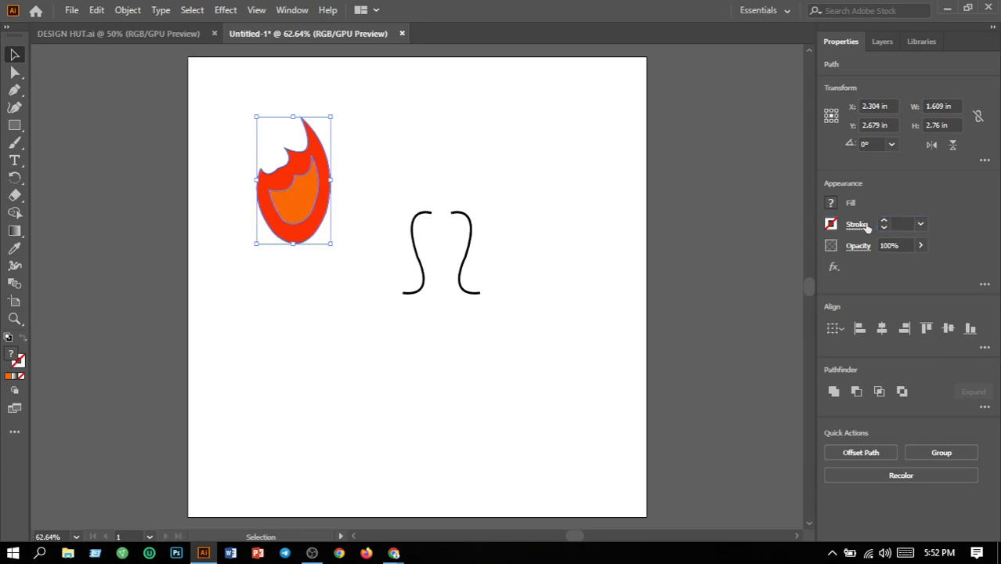
click(526, 166)
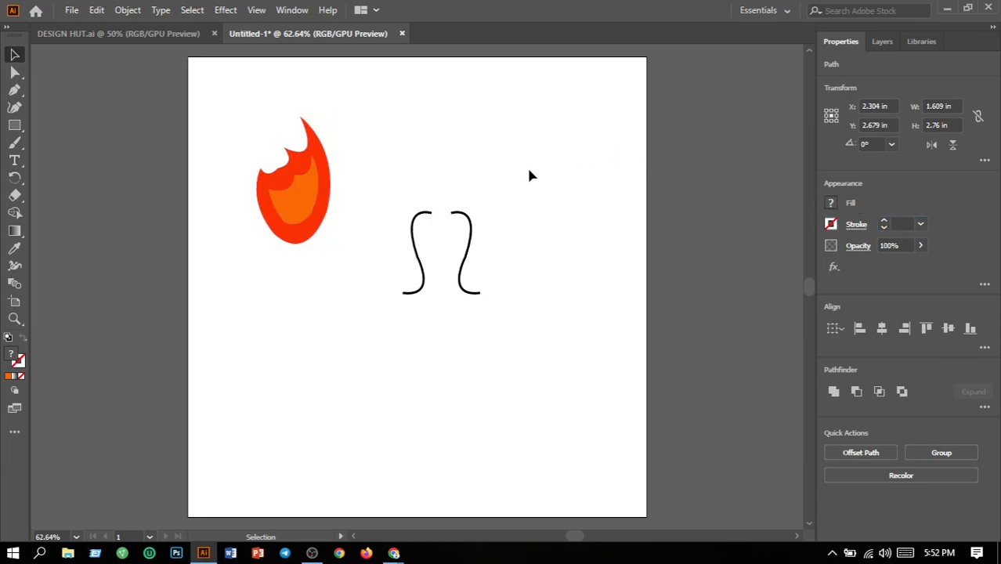
Apply a linear gradient to the inner flame shape, running from an orange-red start stop to a yellow end stop.
click(304, 210)
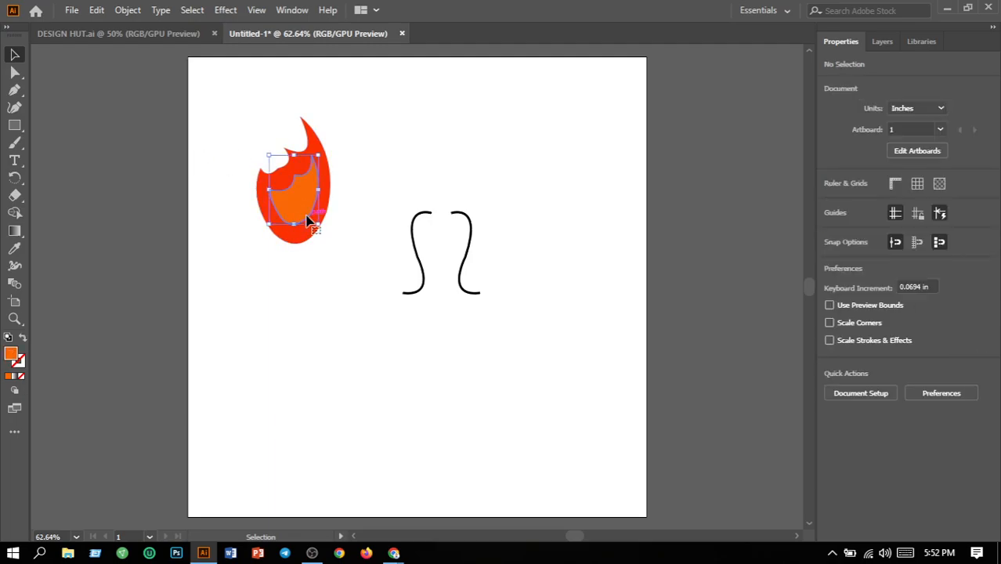
click(14, 230)
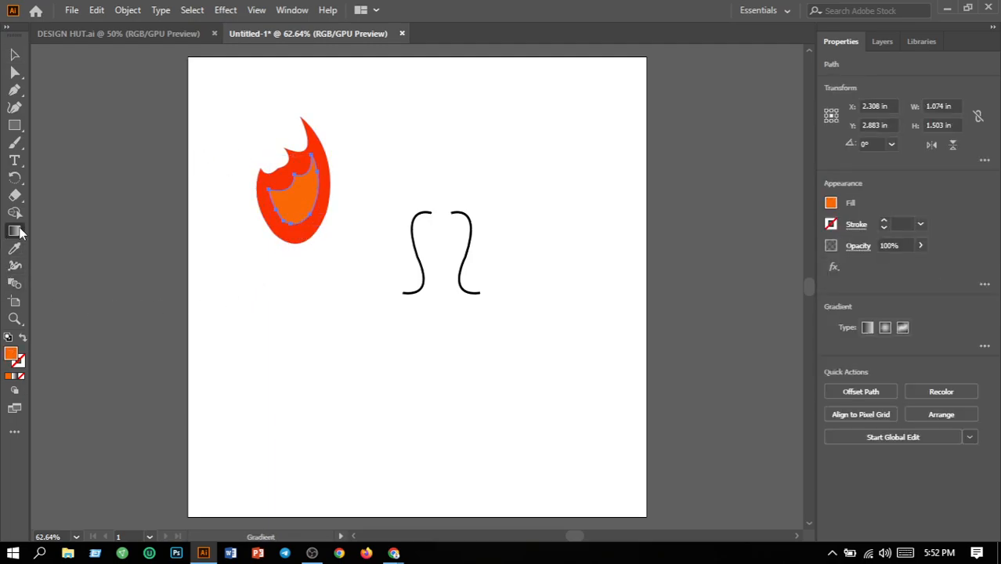
click(867, 328)
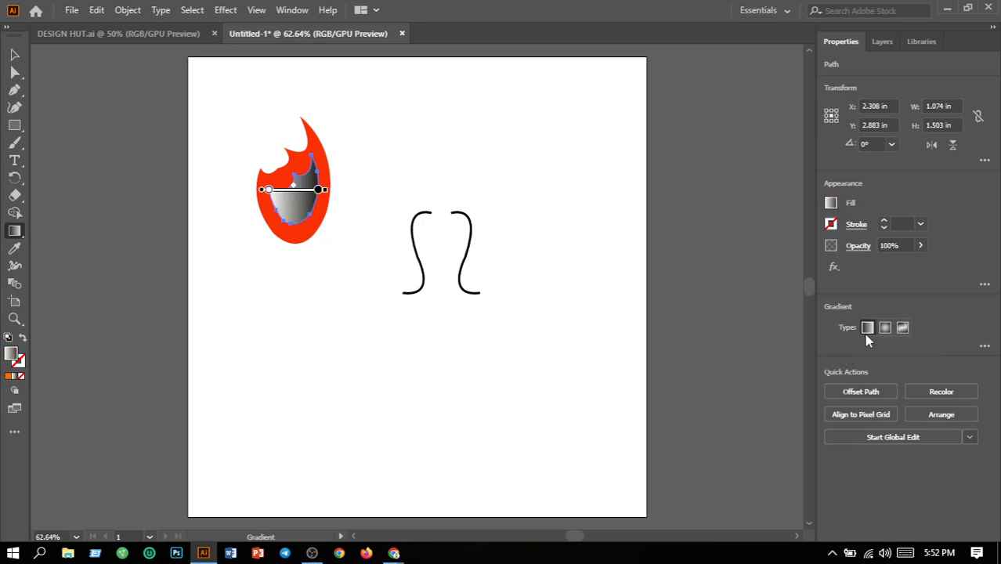
click(985, 346)
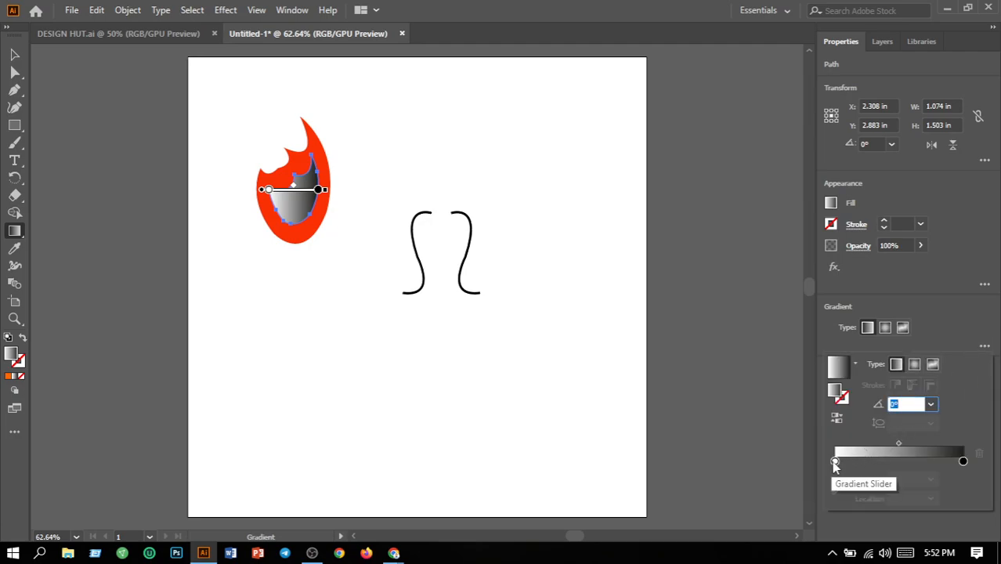
double_click(836, 462)
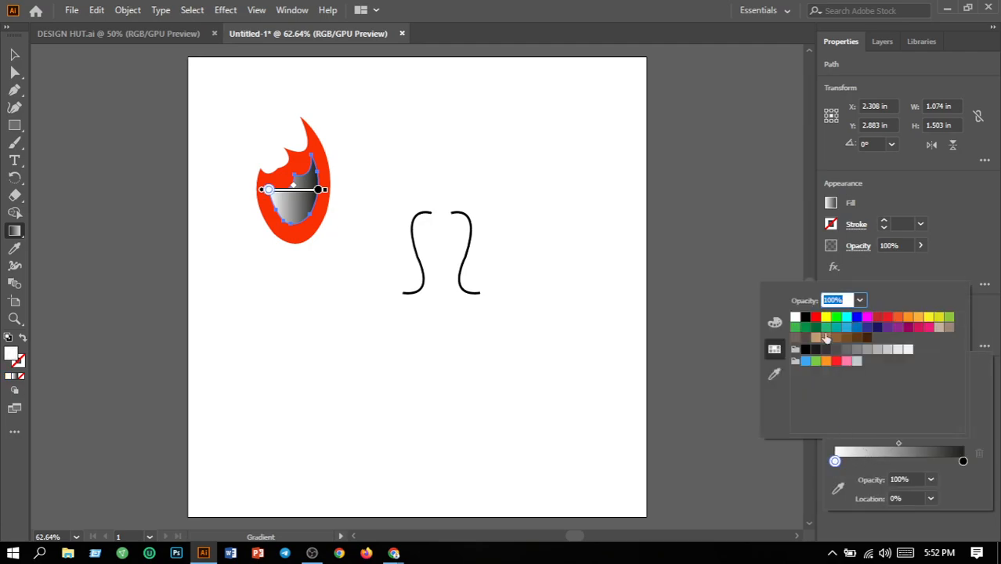
click(898, 318)
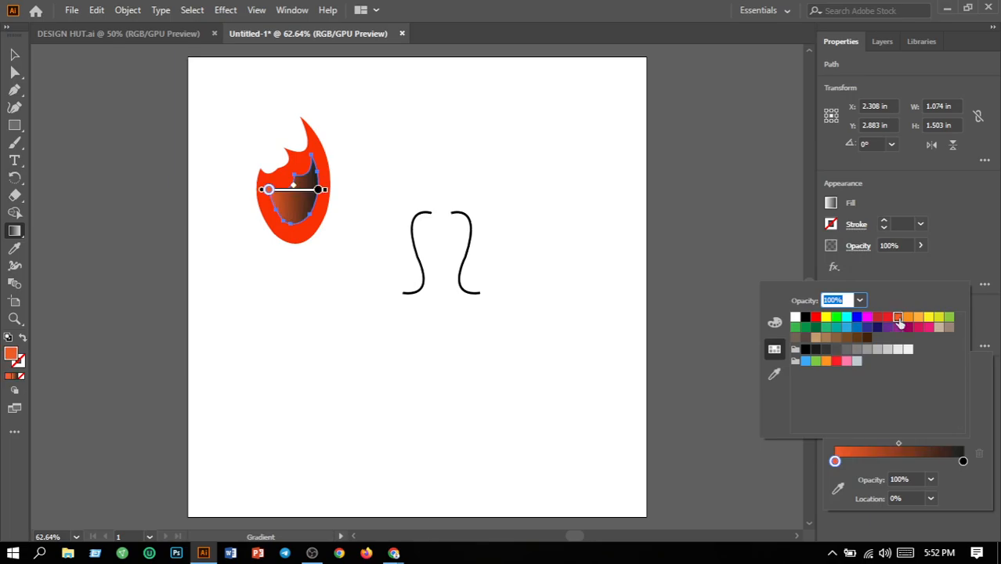
click(963, 462)
double_click(963, 462)
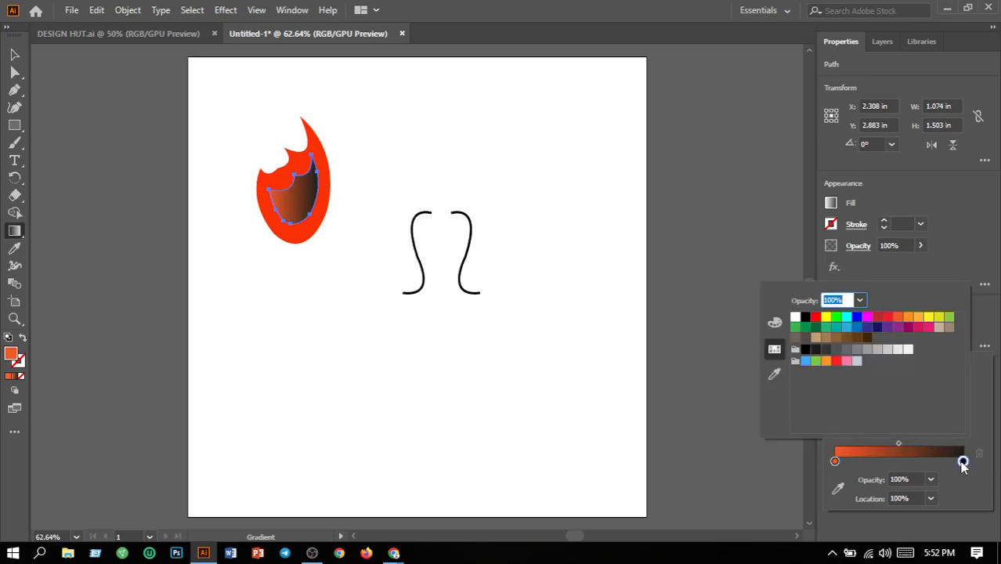
click(930, 317)
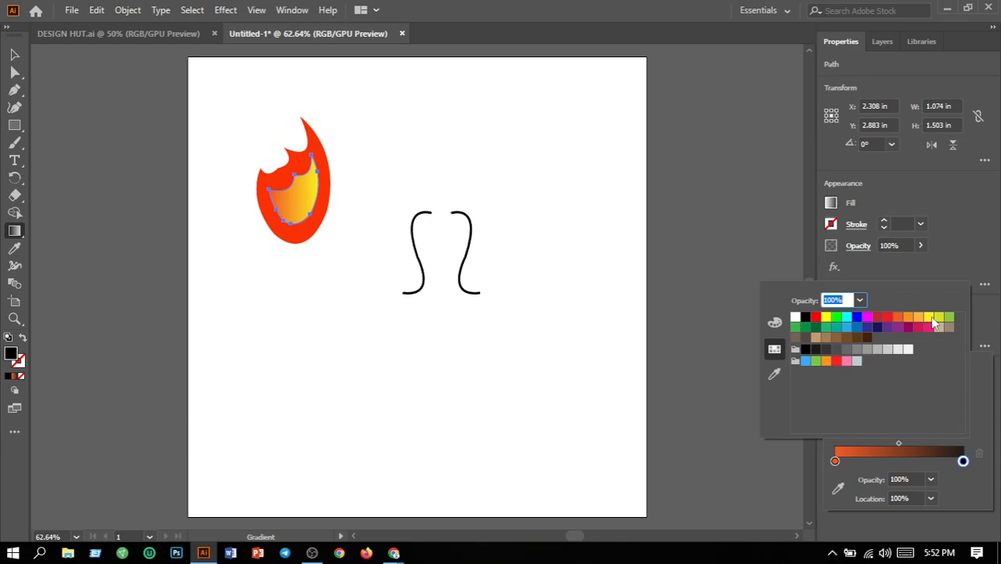
click(723, 300)
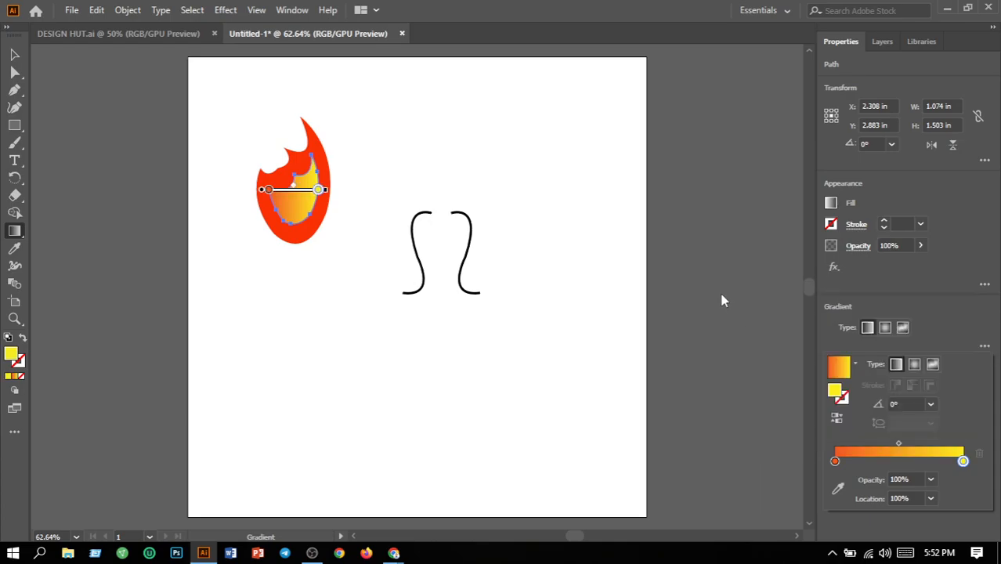
Set the inner flame's gradient angle to 90°.
click(932, 414)
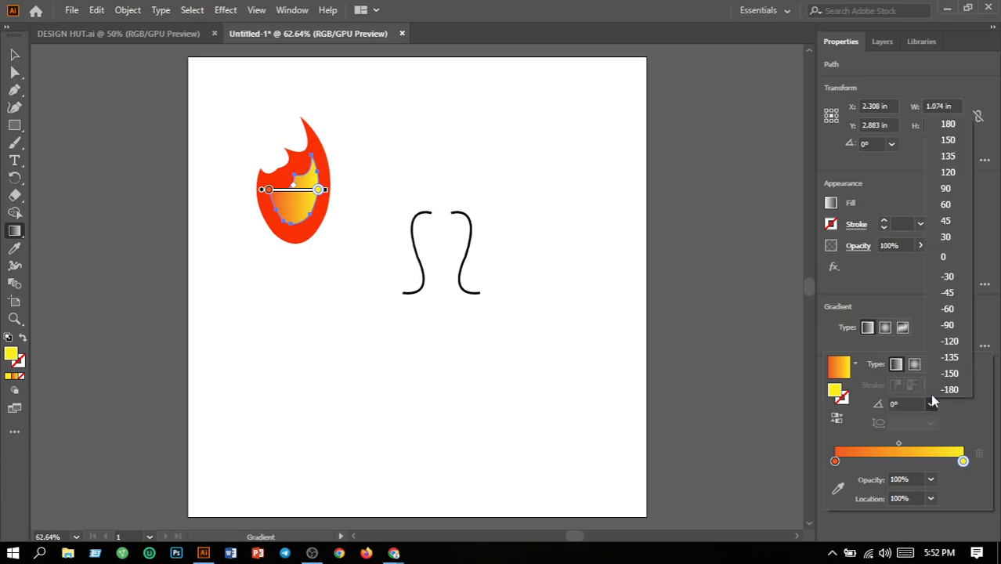
click(944, 239)
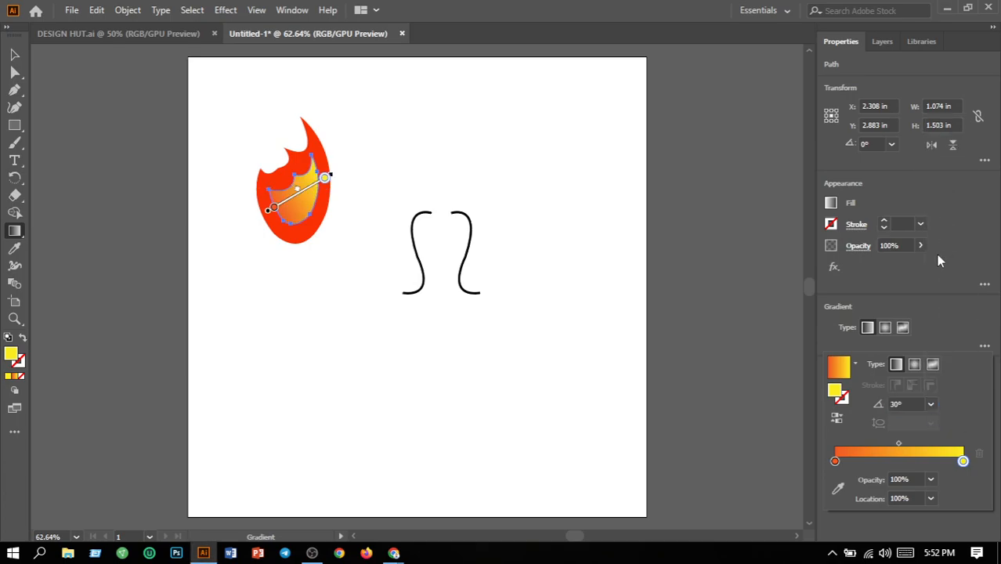
click(932, 402)
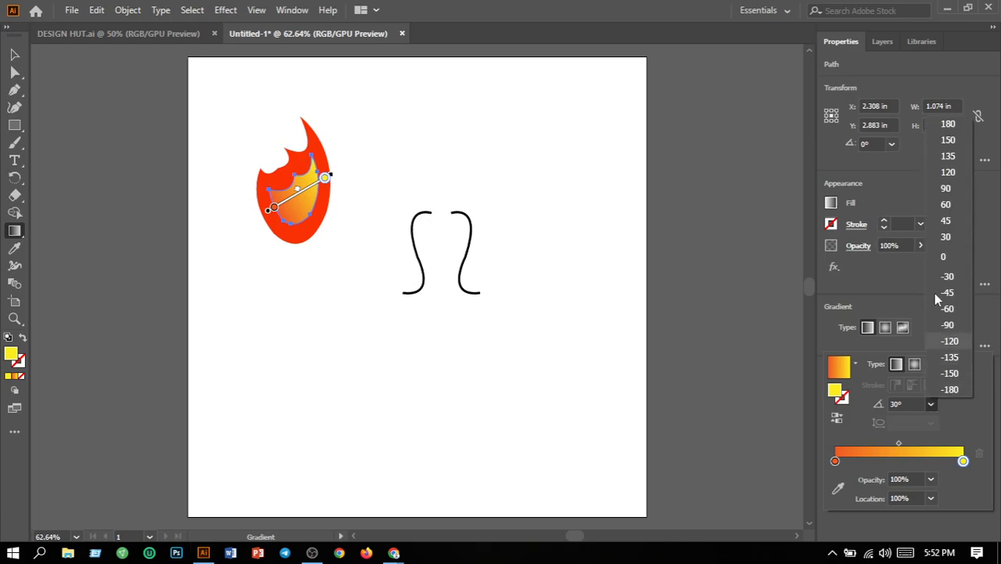
click(945, 190)
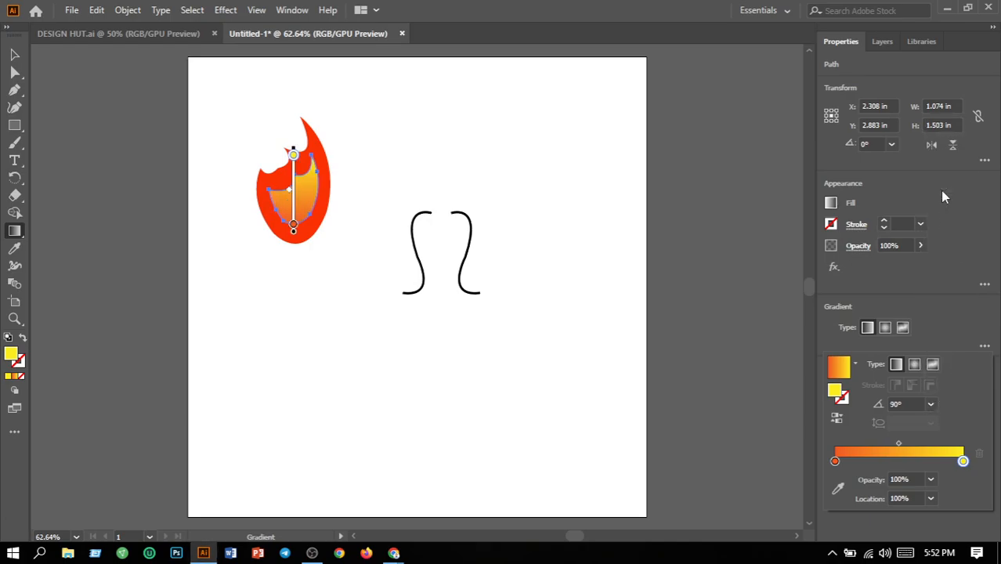
click(781, 332)
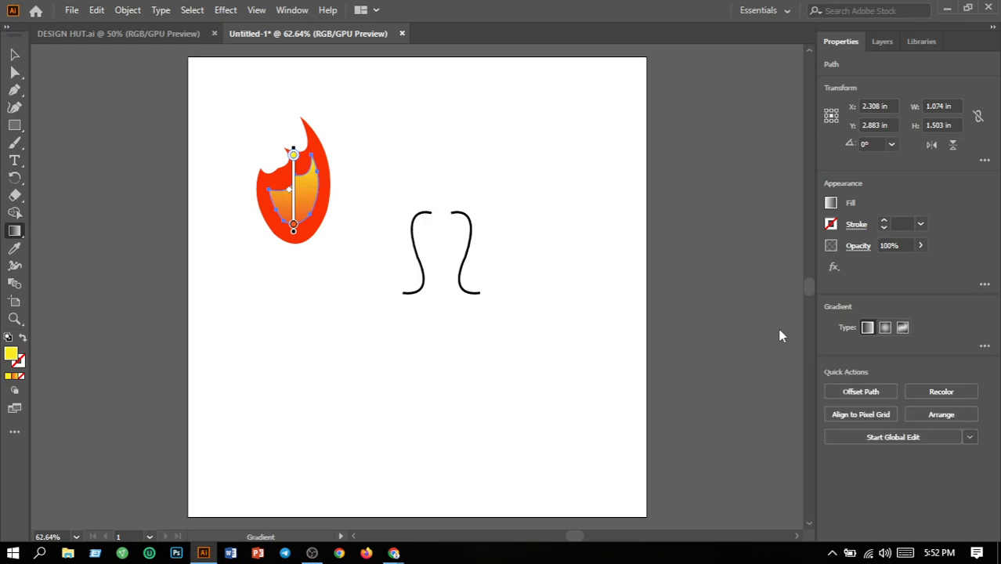
click(13, 55)
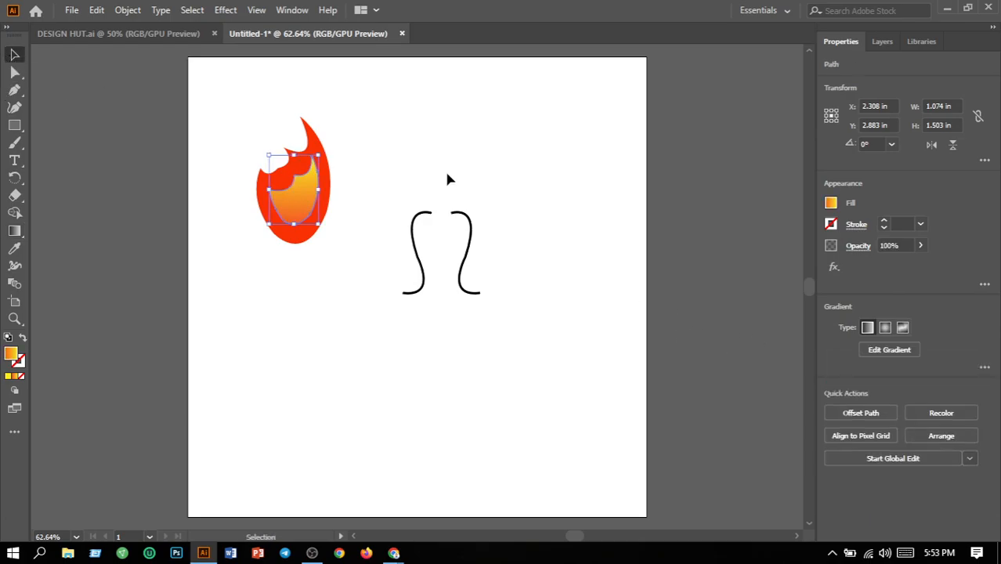
Apply a linear gradient to the outer flame shape and set its angle to 90°.
click(332, 154)
click(328, 180)
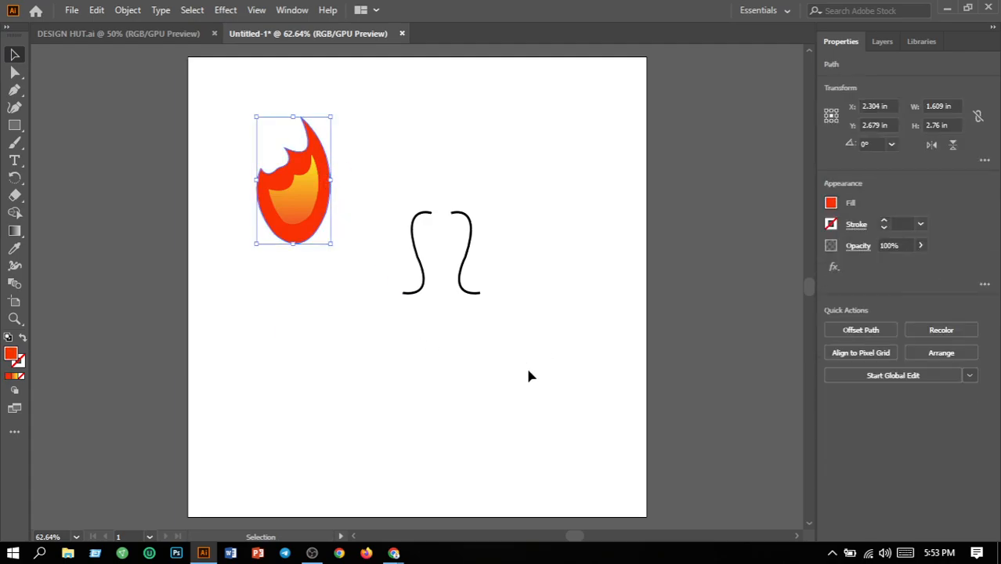
click(14, 232)
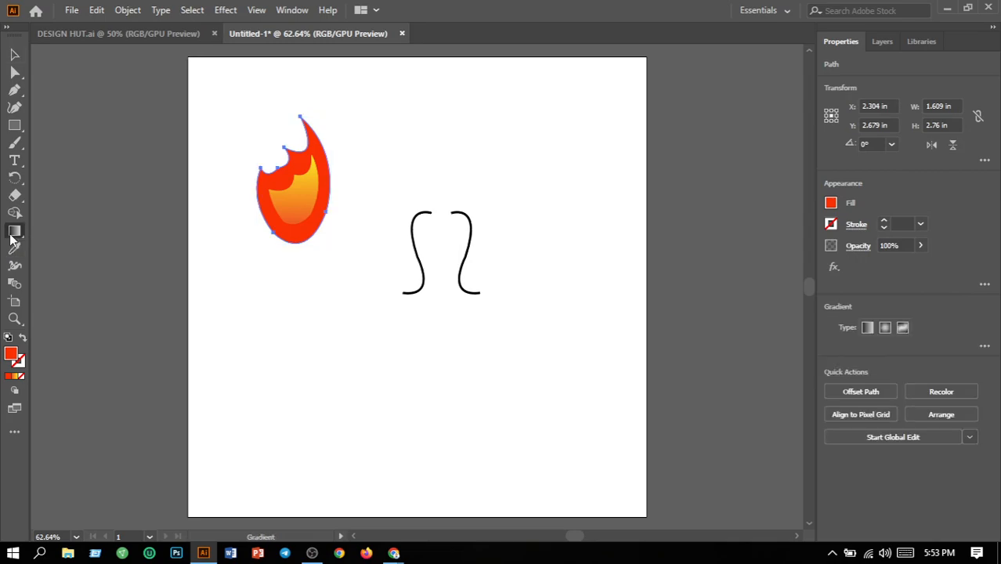
click(865, 327)
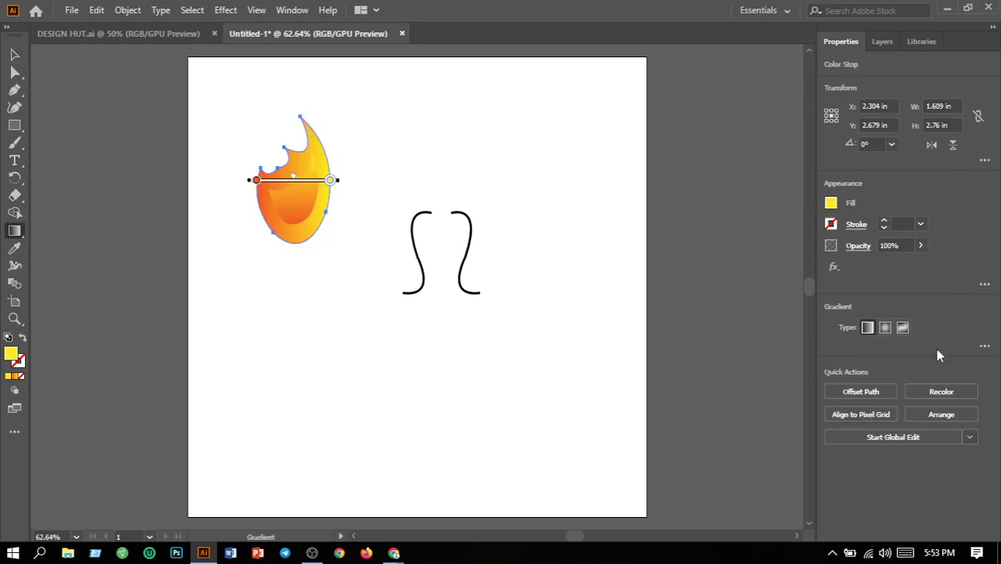
click(985, 345)
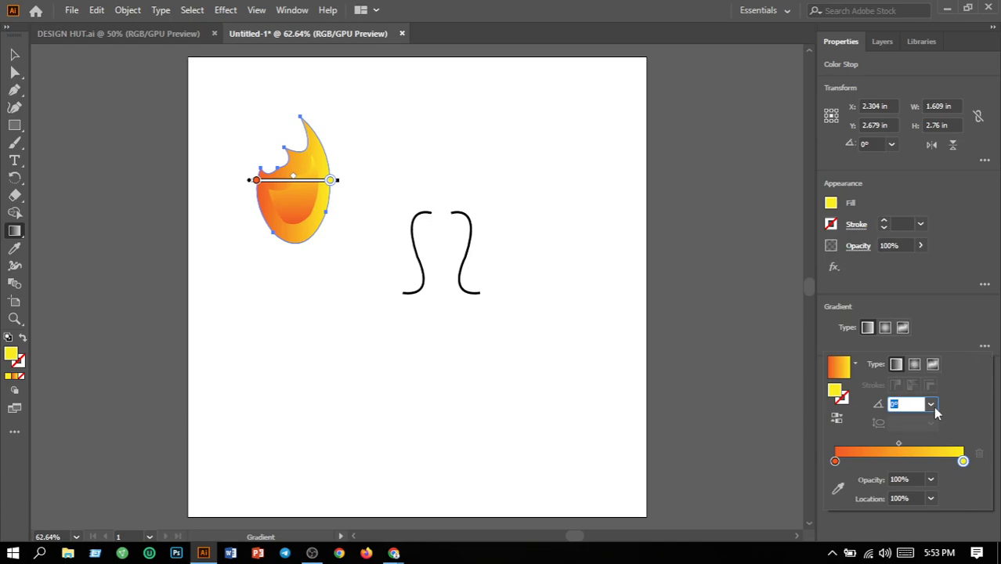
click(932, 405)
click(946, 189)
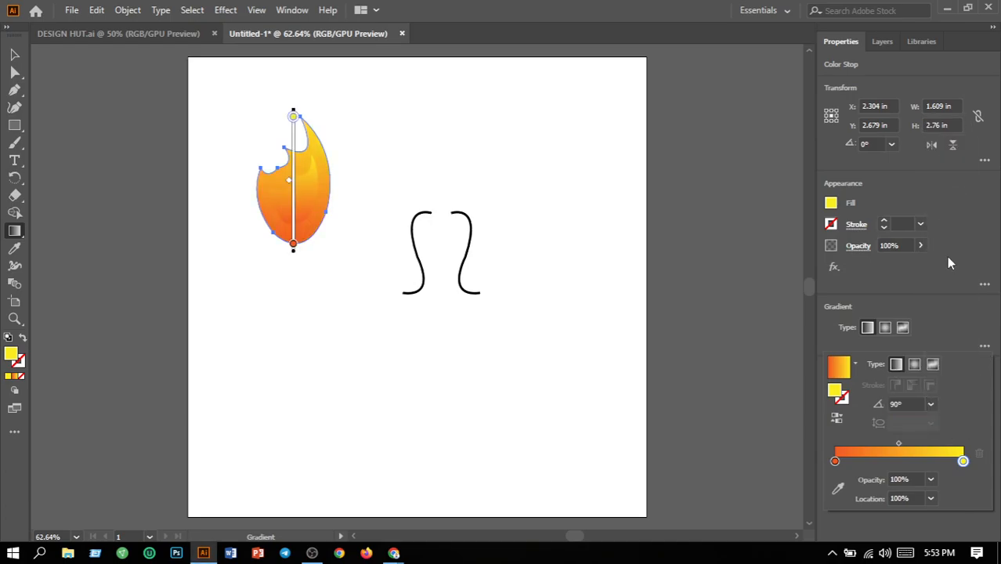
Recolour the outer flame's gradient stops, using pure red for the start and orange for the end.
double_click(835, 461)
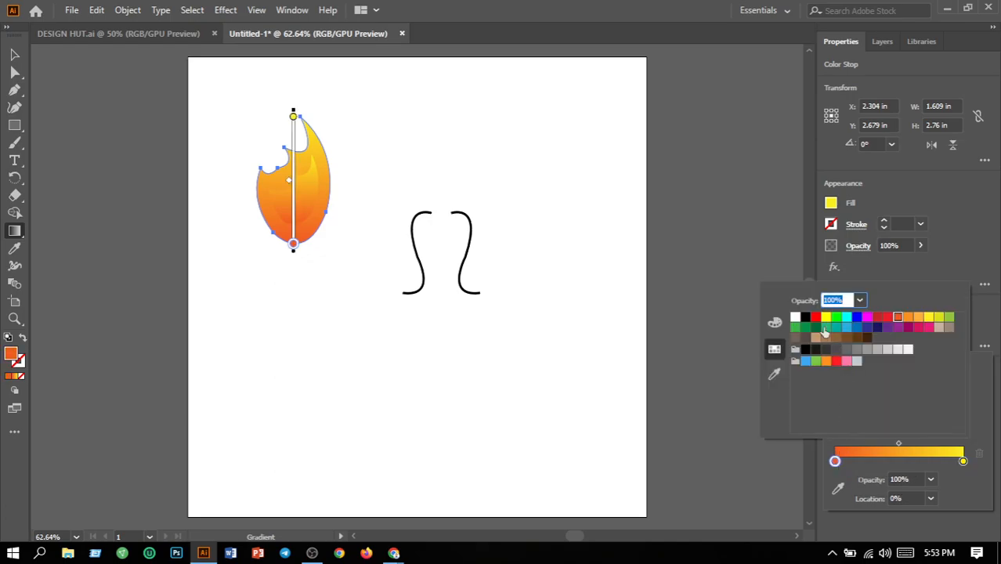
click(817, 320)
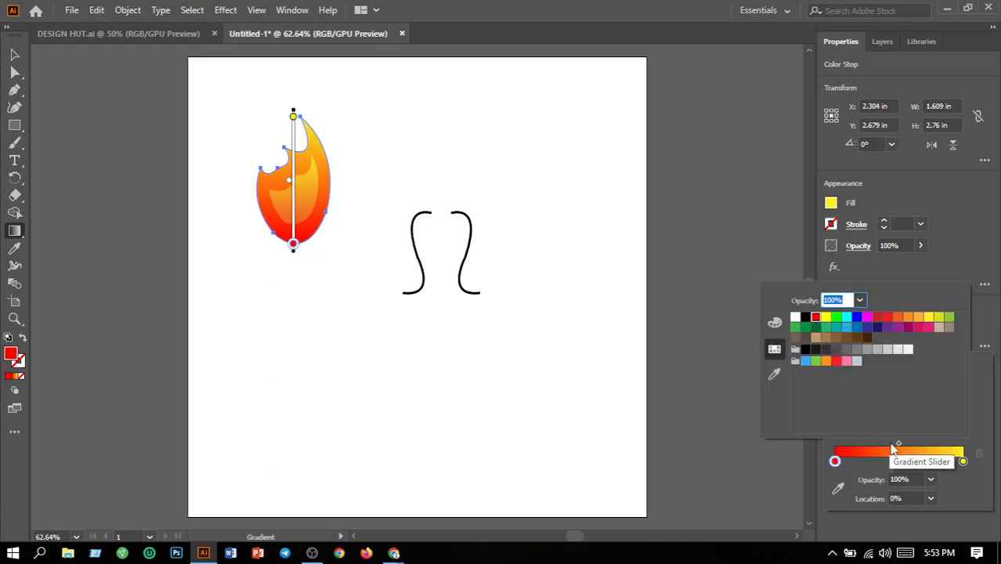
click(962, 460)
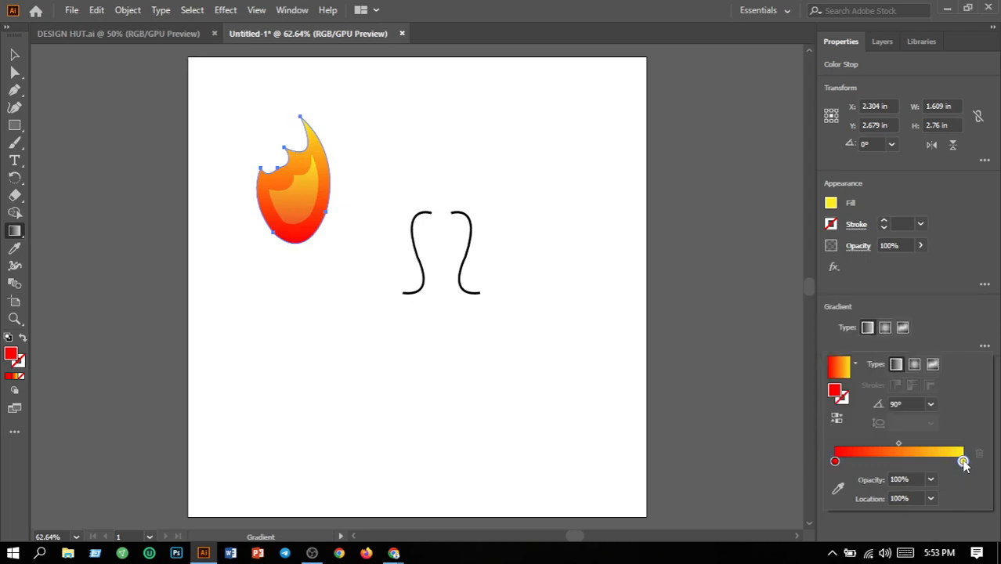
double_click(962, 459)
click(907, 318)
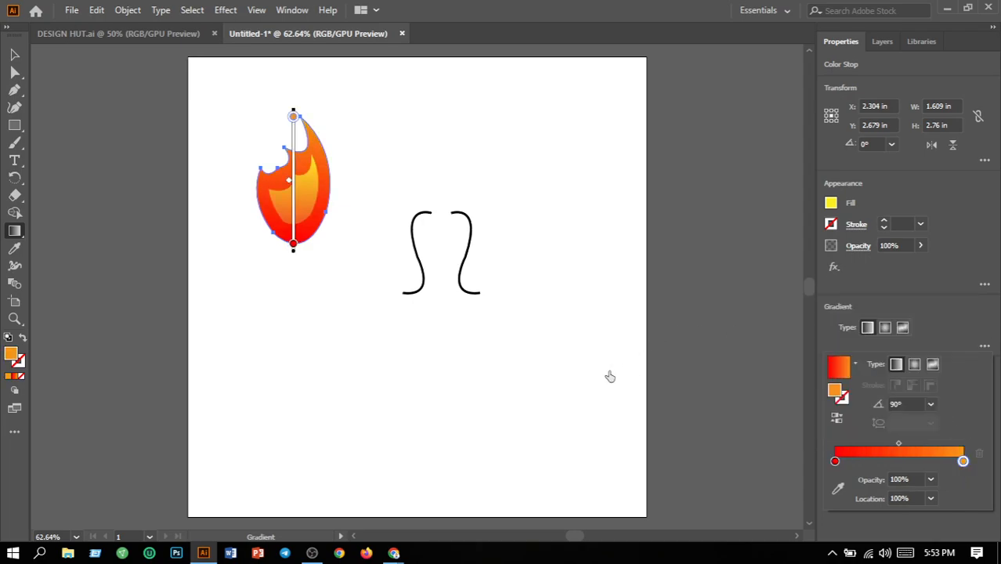
click(16, 56)
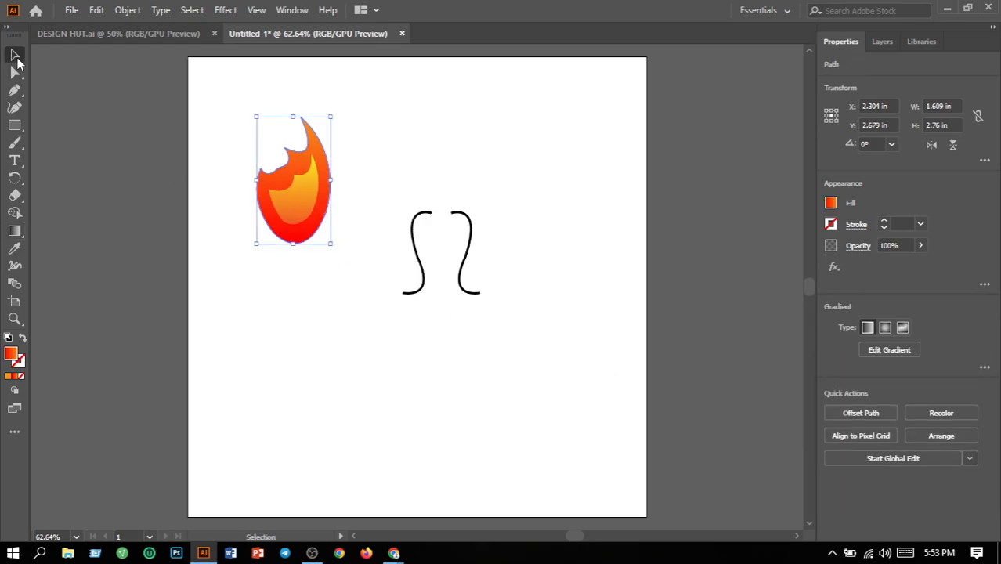
Move both flame shapes together so they rest on top of the two mirrored black curves.
click(220, 127)
drag(241, 129, 337, 267)
drag(324, 224, 469, 198)
click(507, 213)
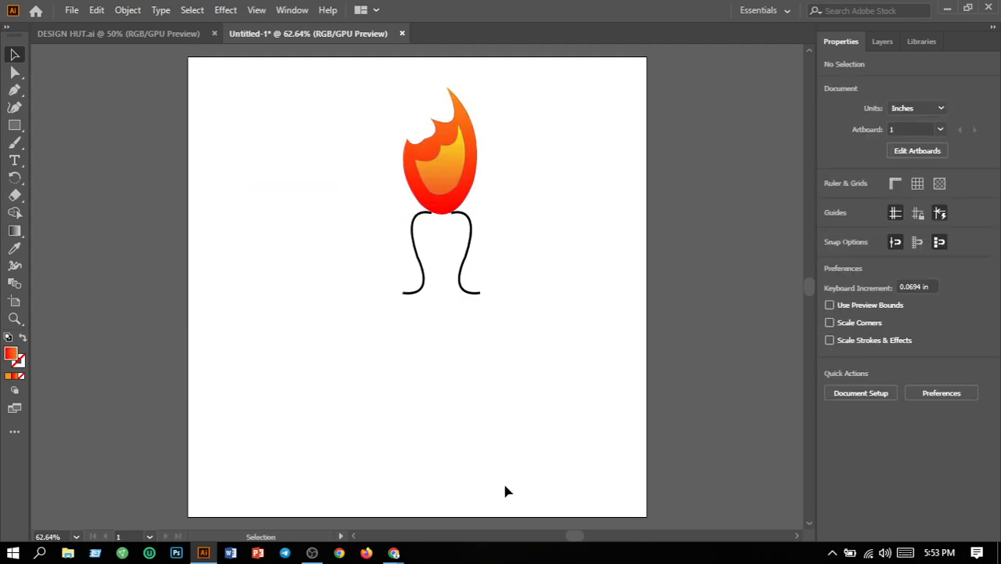
Move the flame and the two curves together near the artboard's centre, at about X 4.8 in, Y 4.8 in.
drag(339, 72, 586, 322)
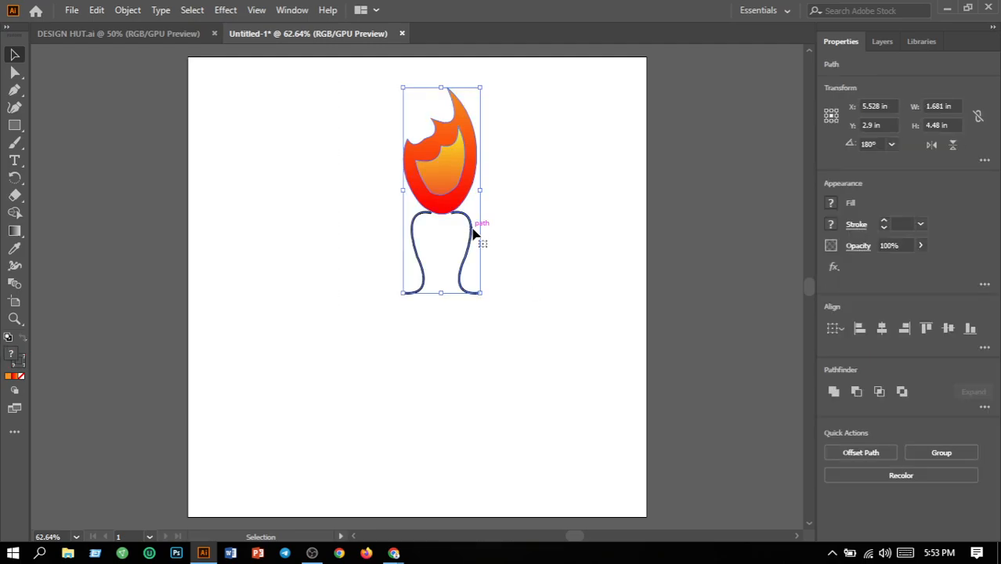
drag(473, 235, 439, 327)
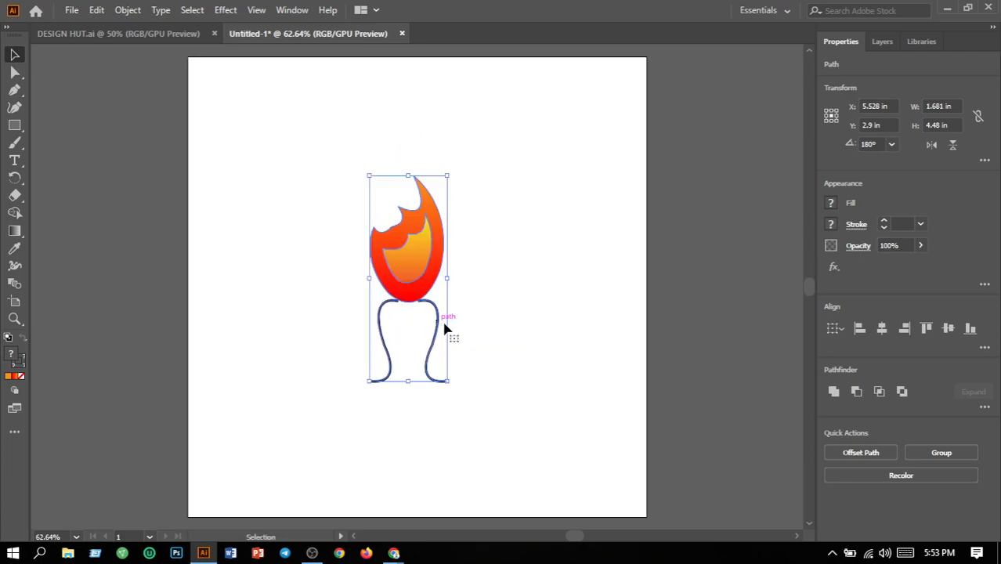
click(538, 329)
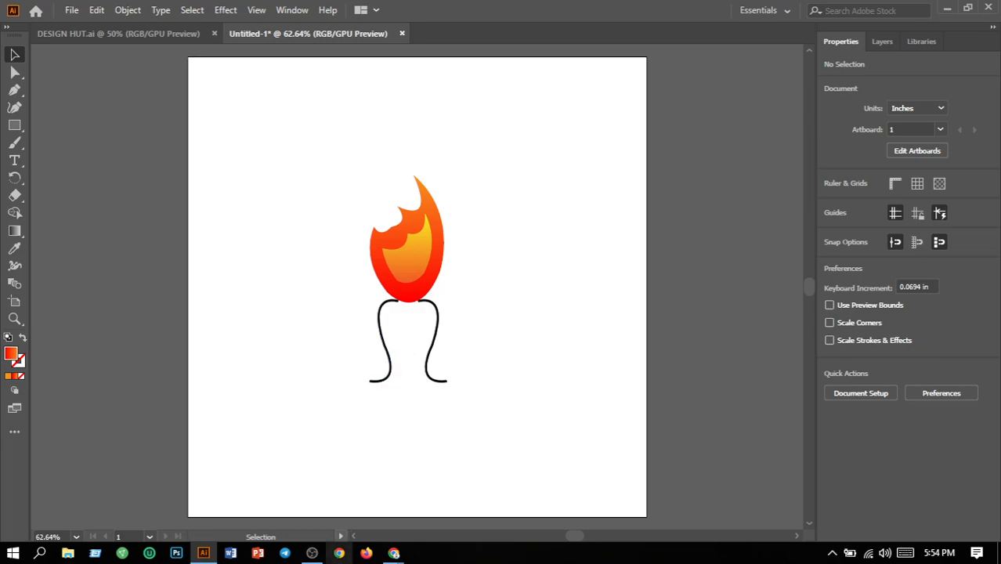
mouse_move(312, 554)
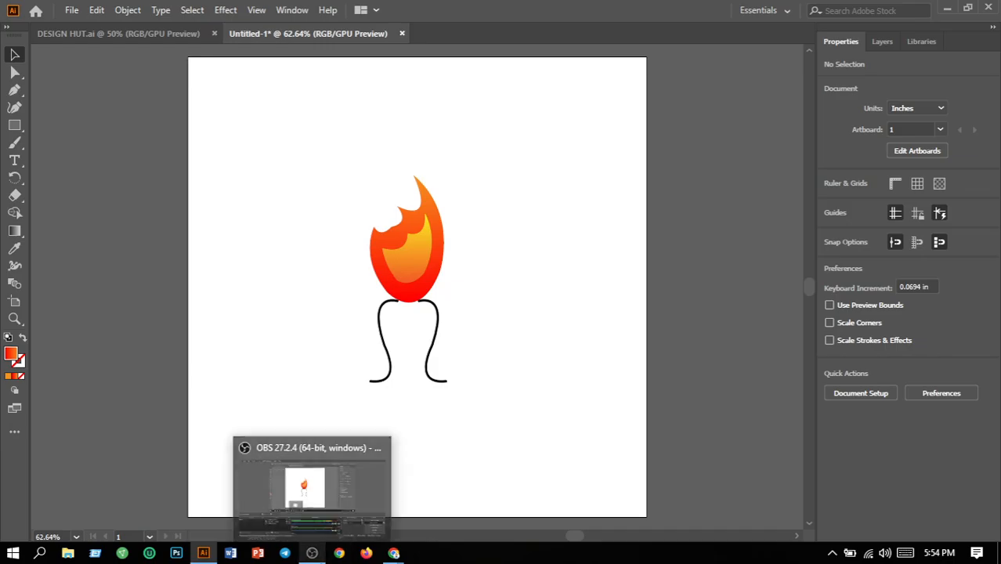
click(387, 536)
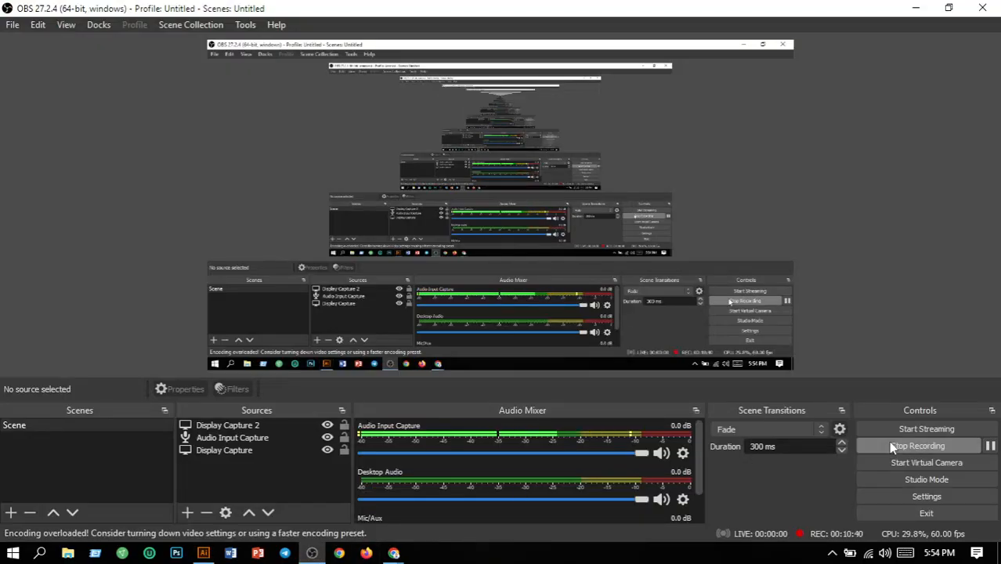